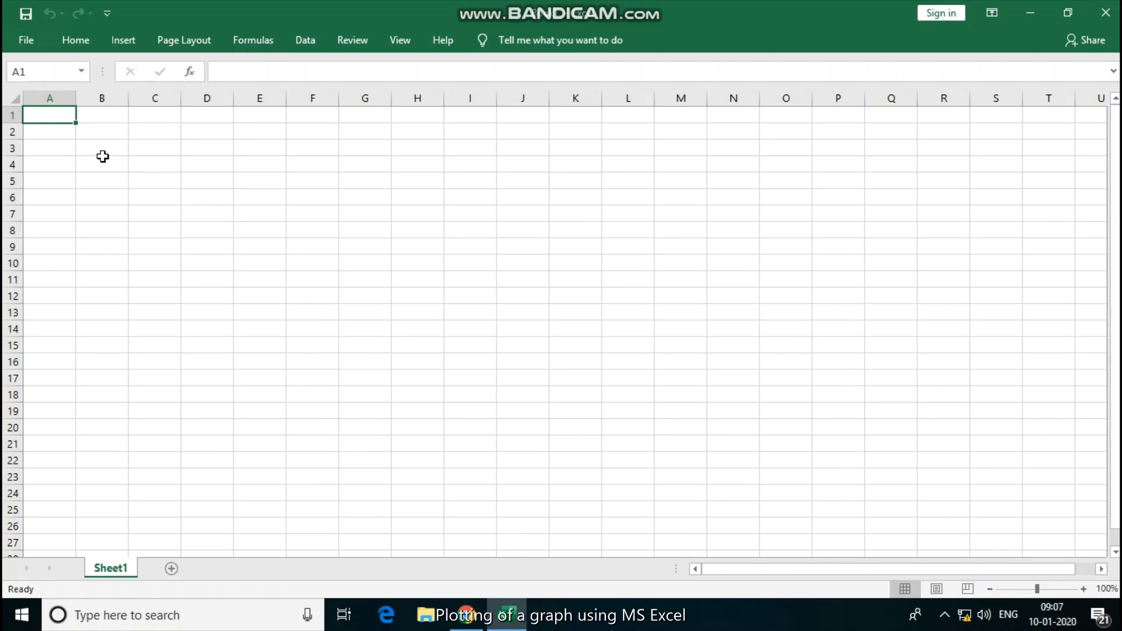
pyautogui.write('Cha')
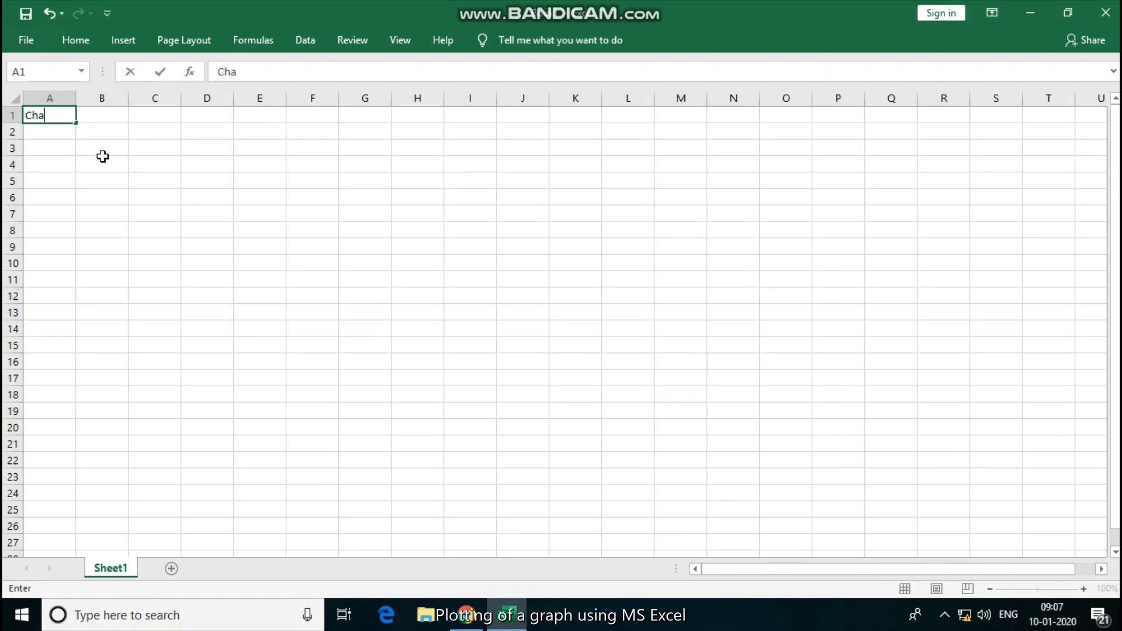
pyautogui.write('rgin')
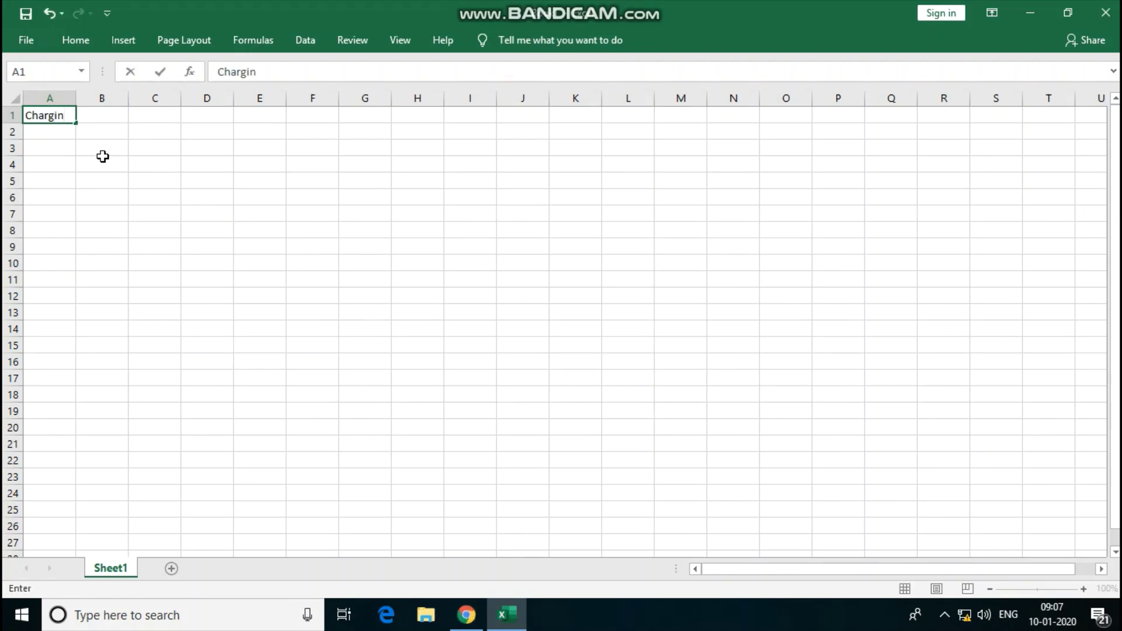
pyautogui.write('g')
# Enter the 'Charging' title in A1 and headers 'Time (sec)' and 'V (Volts)' in row 2, autofitting column A.
pyautogui.press('Return')
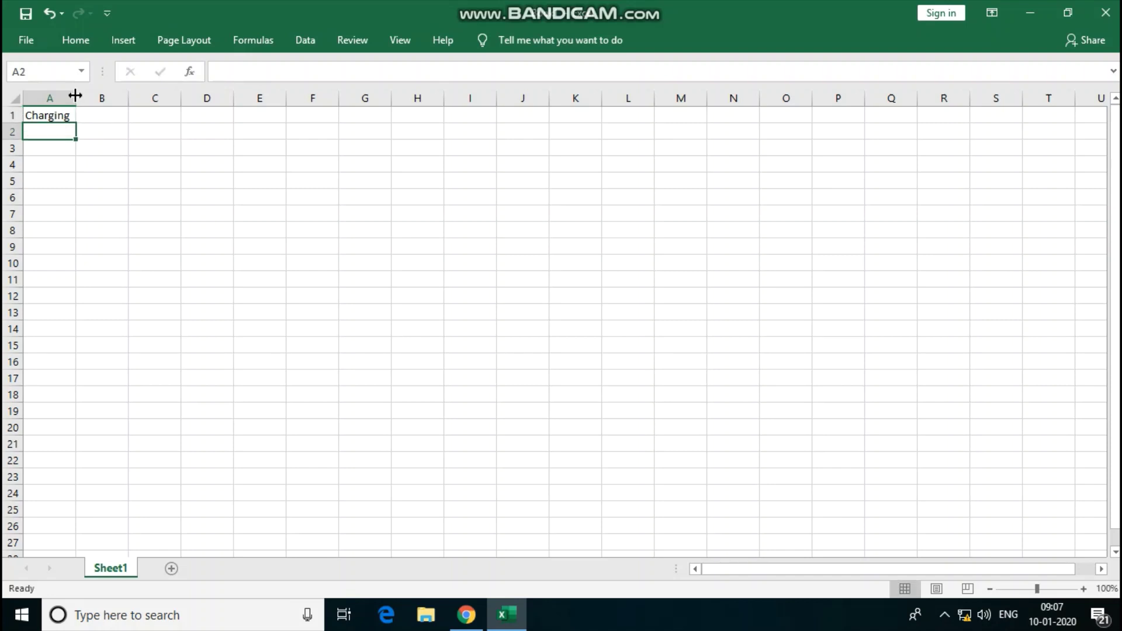
pyautogui.doubleClick(77, 97)
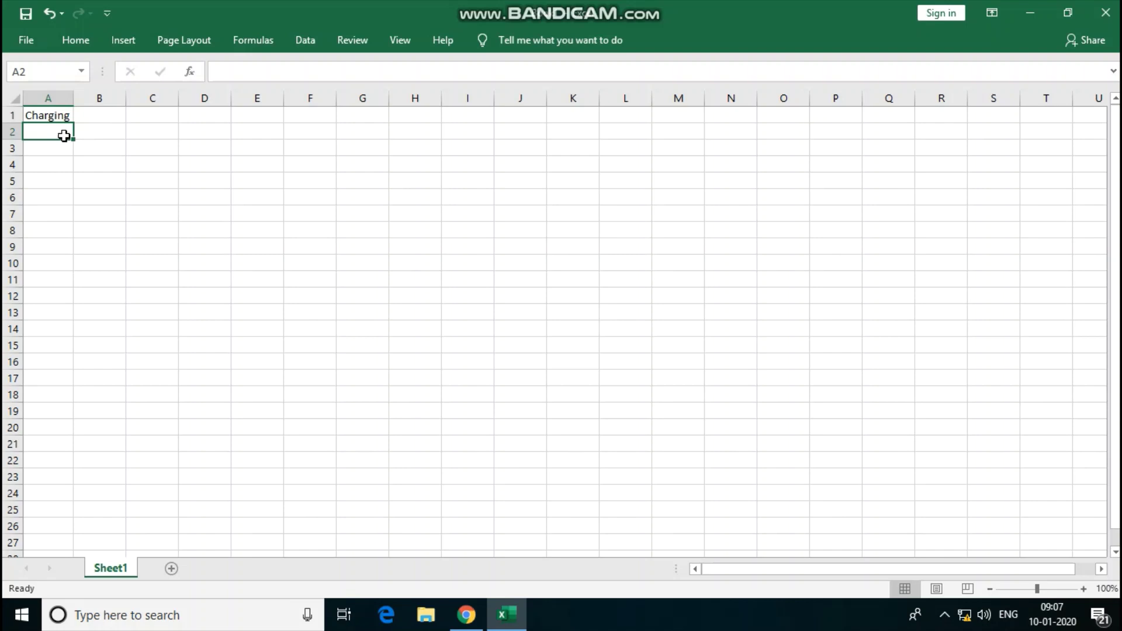
pyautogui.write('Ti')
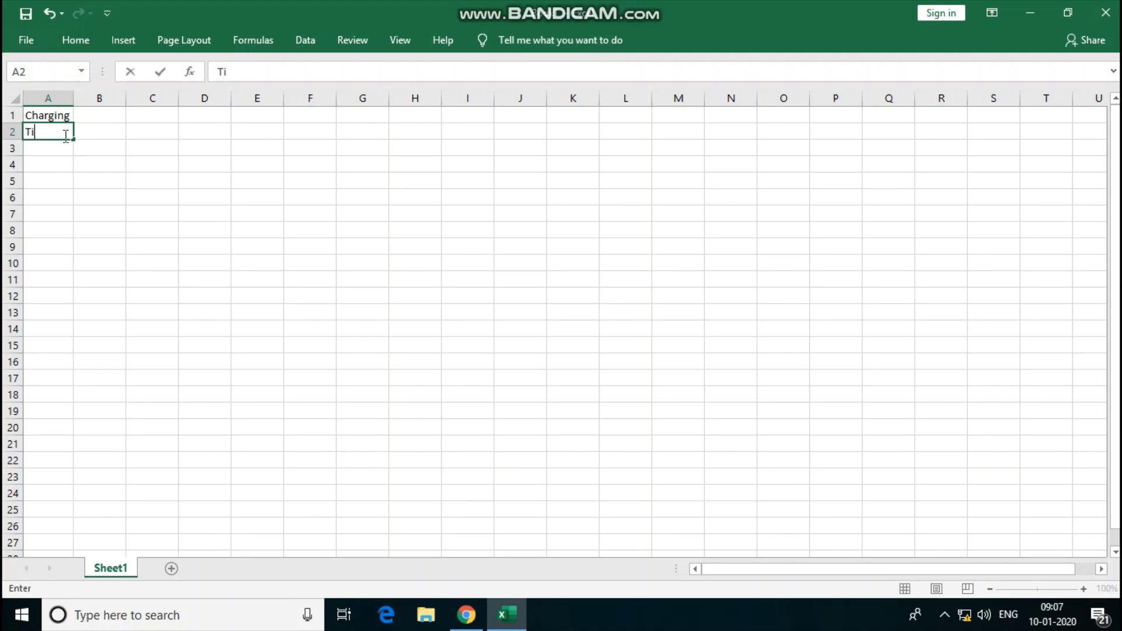
pyautogui.write('me (sec')
pyautogui.press('Tab')
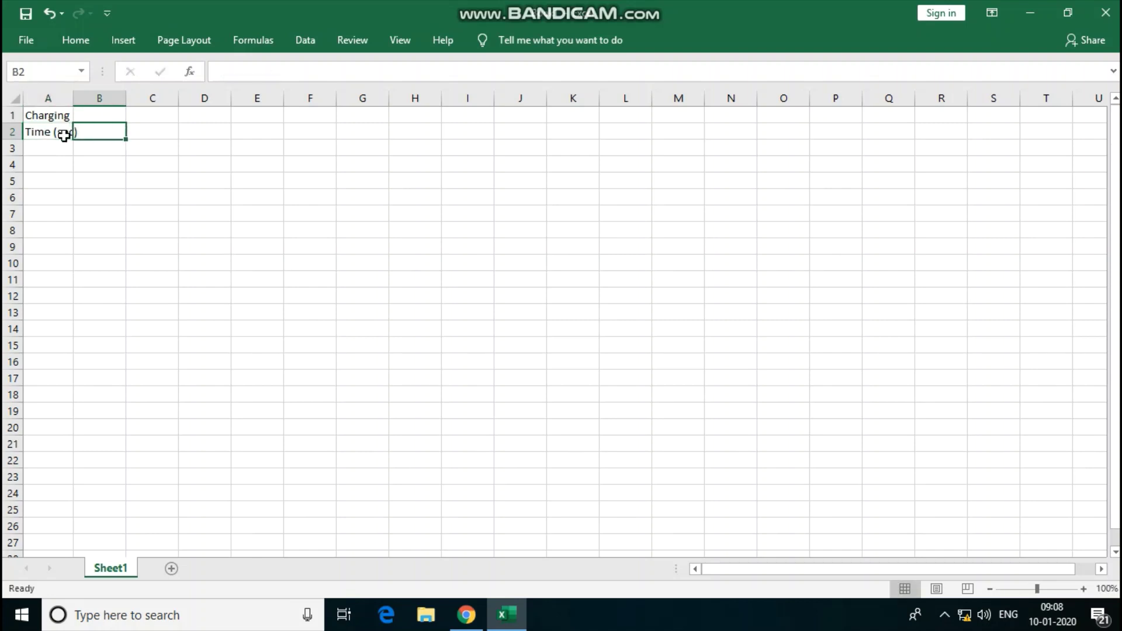
pyautogui.write('V')
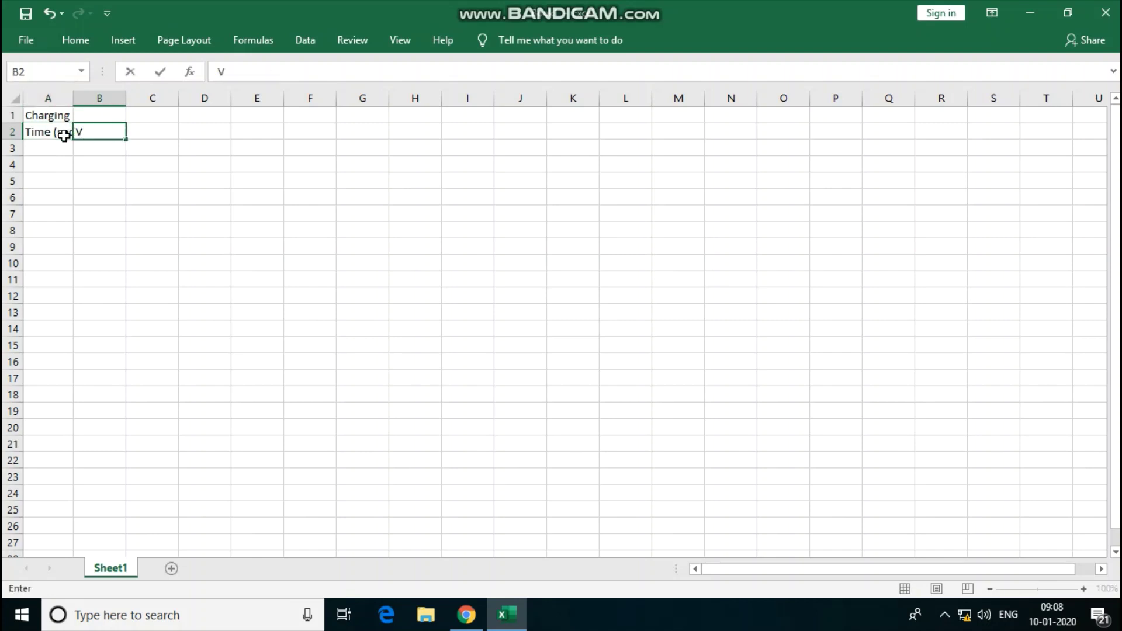
pyautogui.write(' (V')
pyautogui.write('oly')
pyautogui.press('BackSpace')
pyautogui.write('ts)')
pyautogui.press('Return')
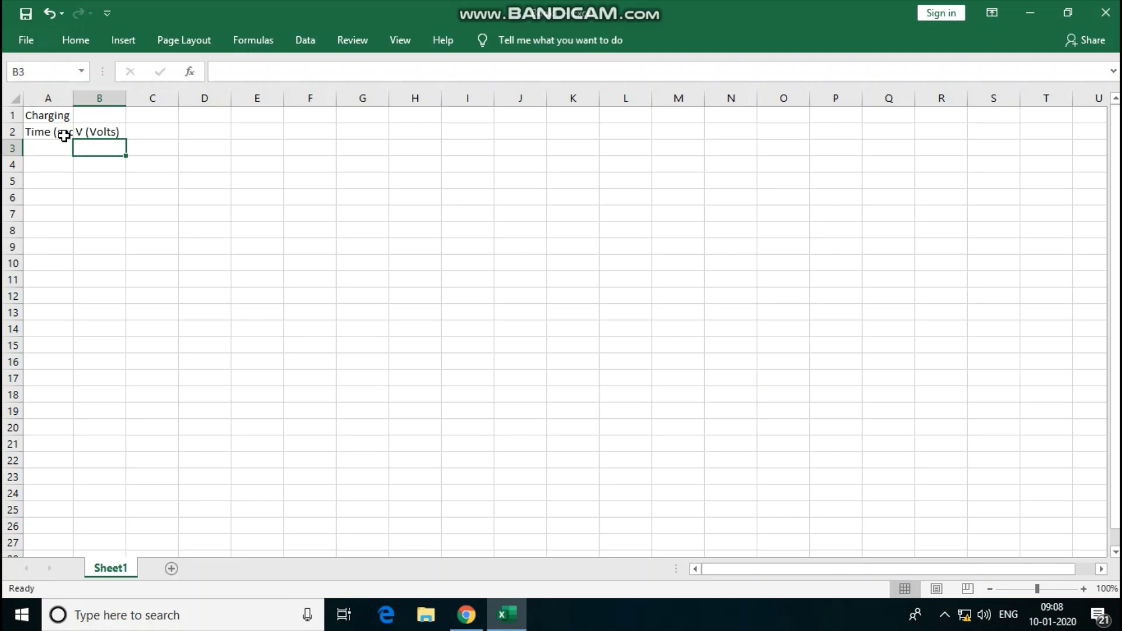
# Enter 0 and 30 in A3:A4 and fill the series down to 510 in steps of 30.
pyautogui.click(39, 149)
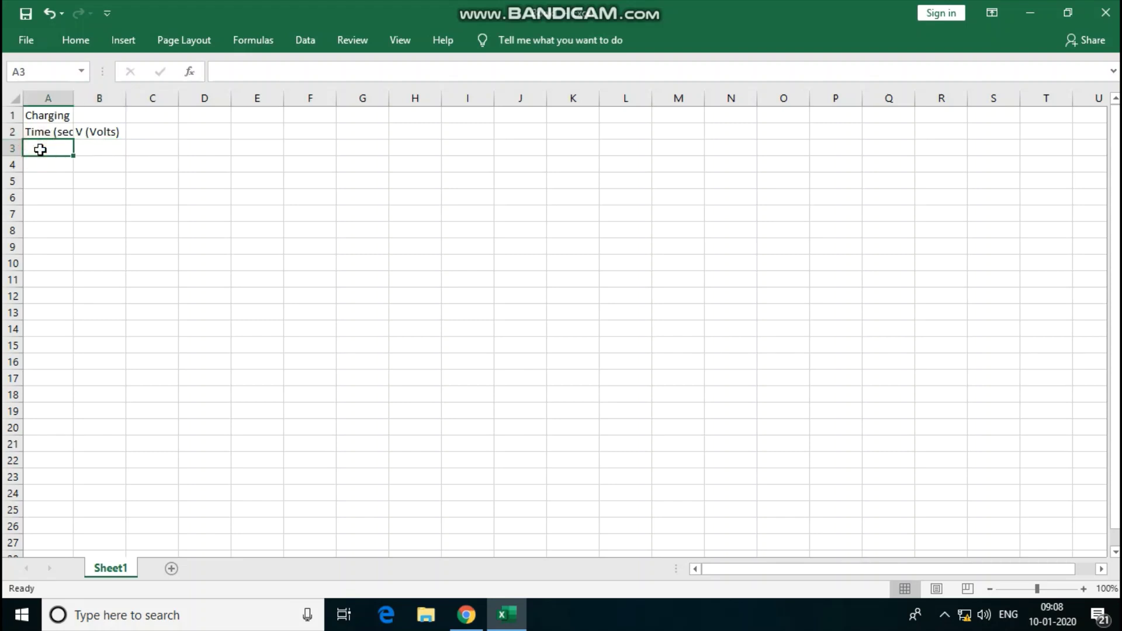
pyautogui.write('0')
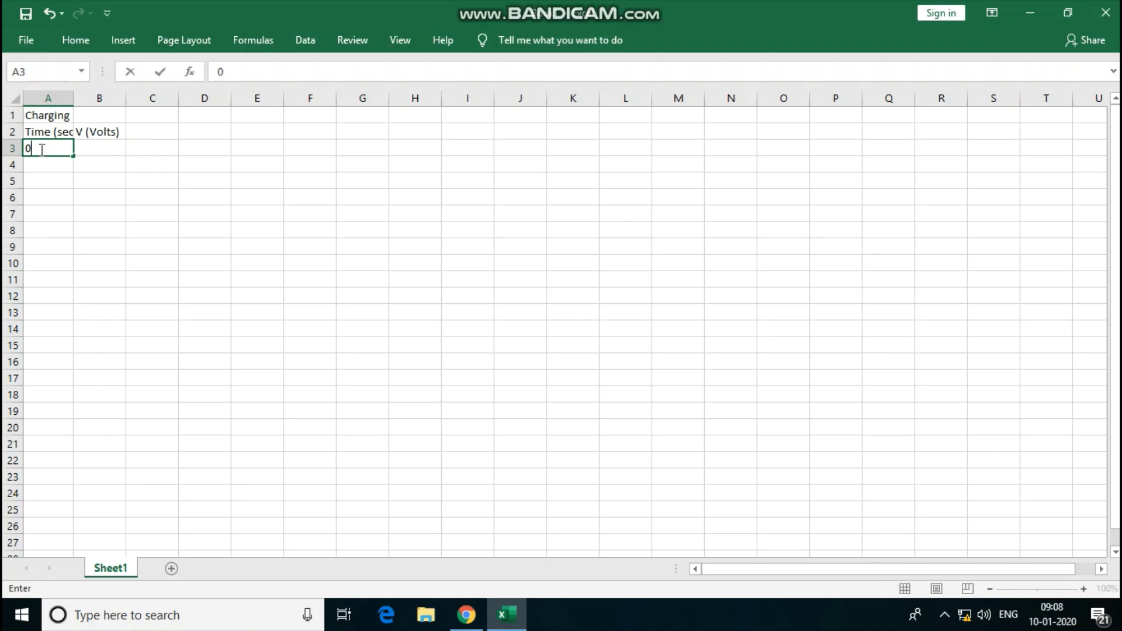
pyautogui.press('Return')
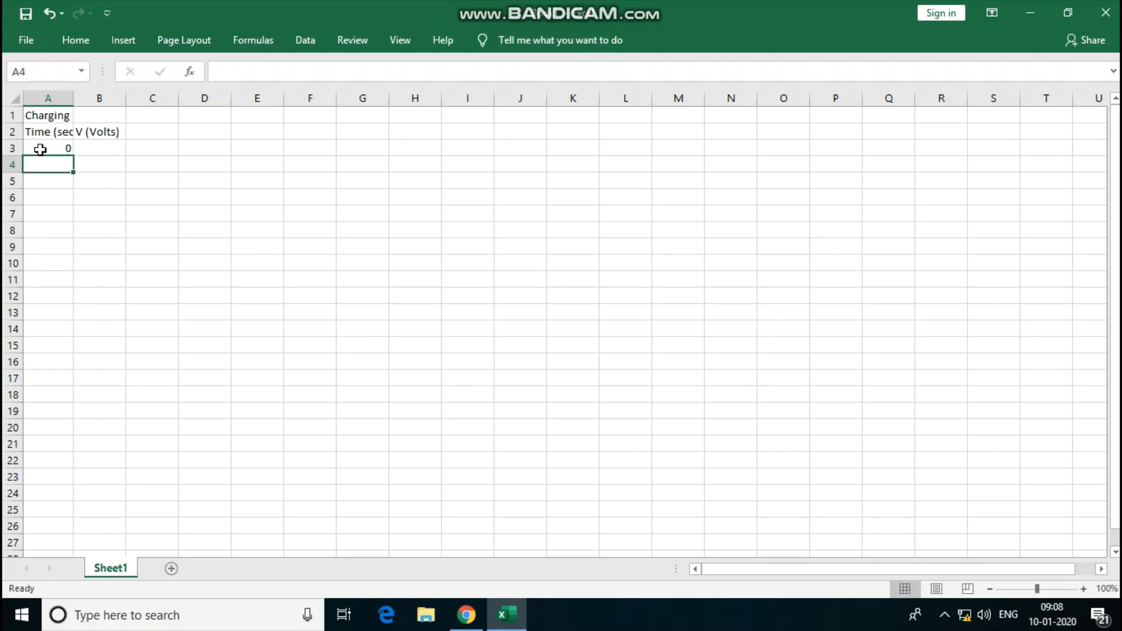
pyautogui.write('30')
pyautogui.press('Return')
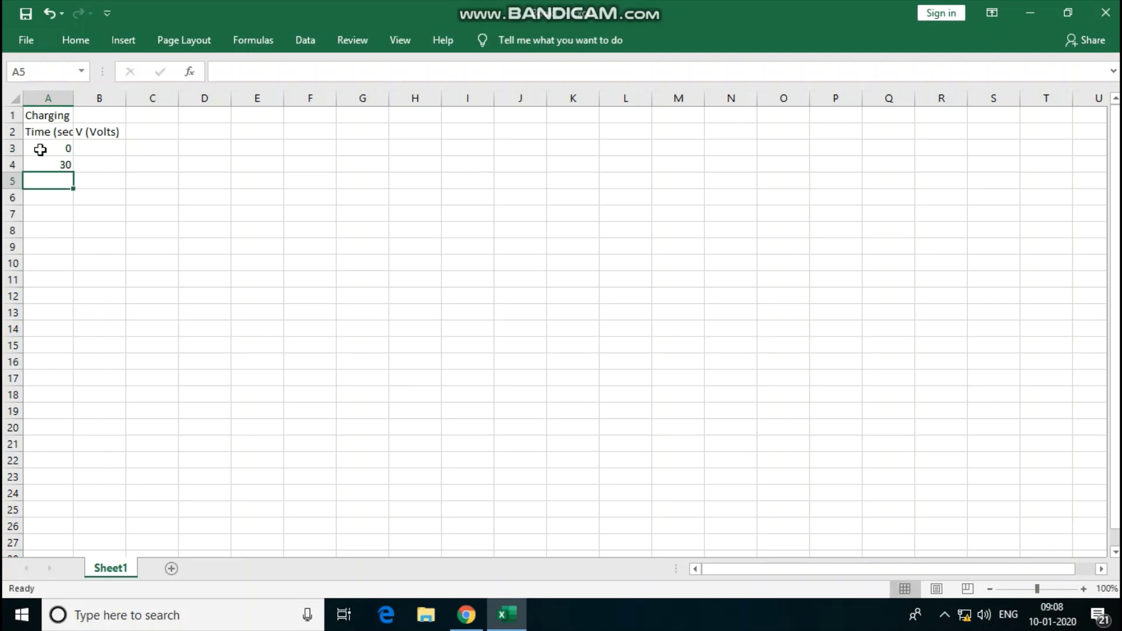
pyautogui.moveTo(62, 149); pyautogui.dragTo(74, 431)
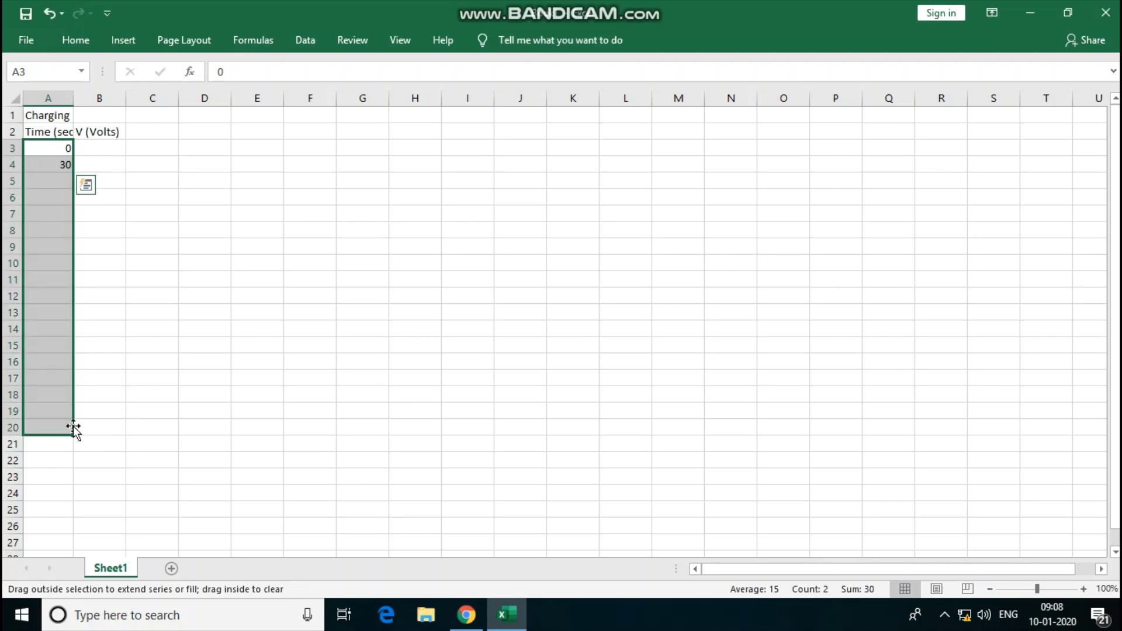
# Set the time values in Times New Roman at size 13.
pyautogui.click(76, 40)
pyautogui.click(224, 78)
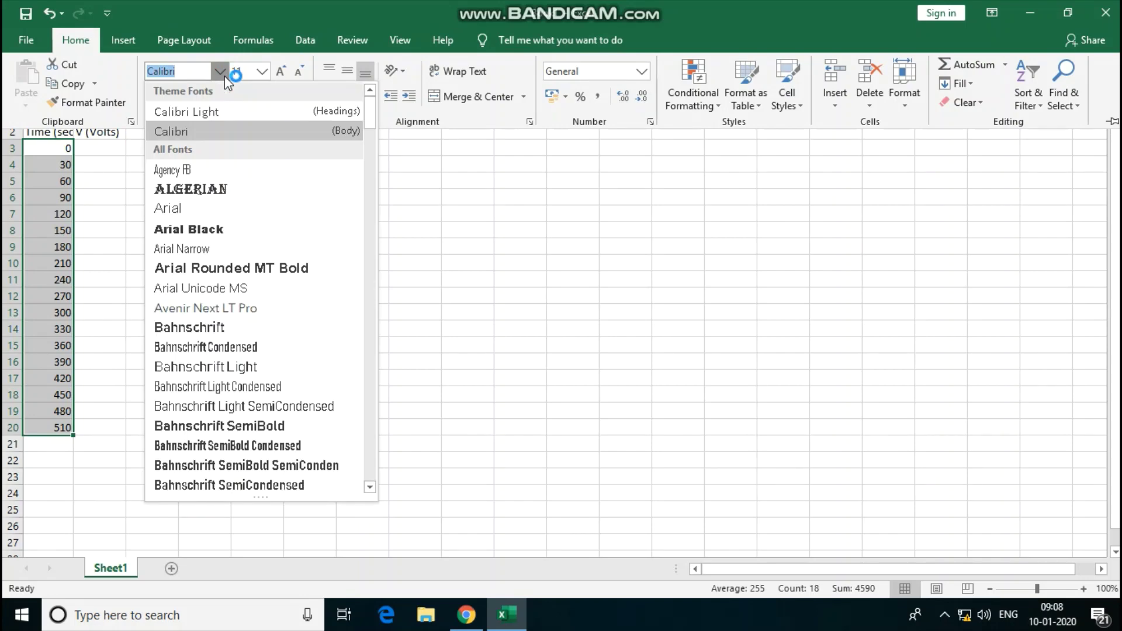
pyautogui.write('Times New Ro')
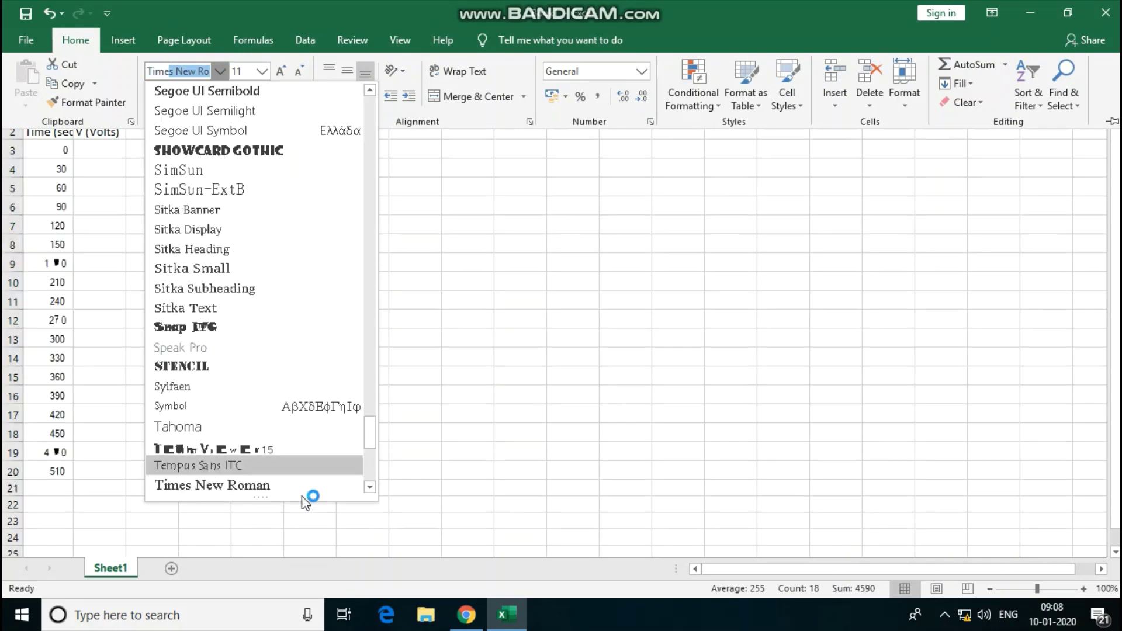
pyautogui.click(280, 487)
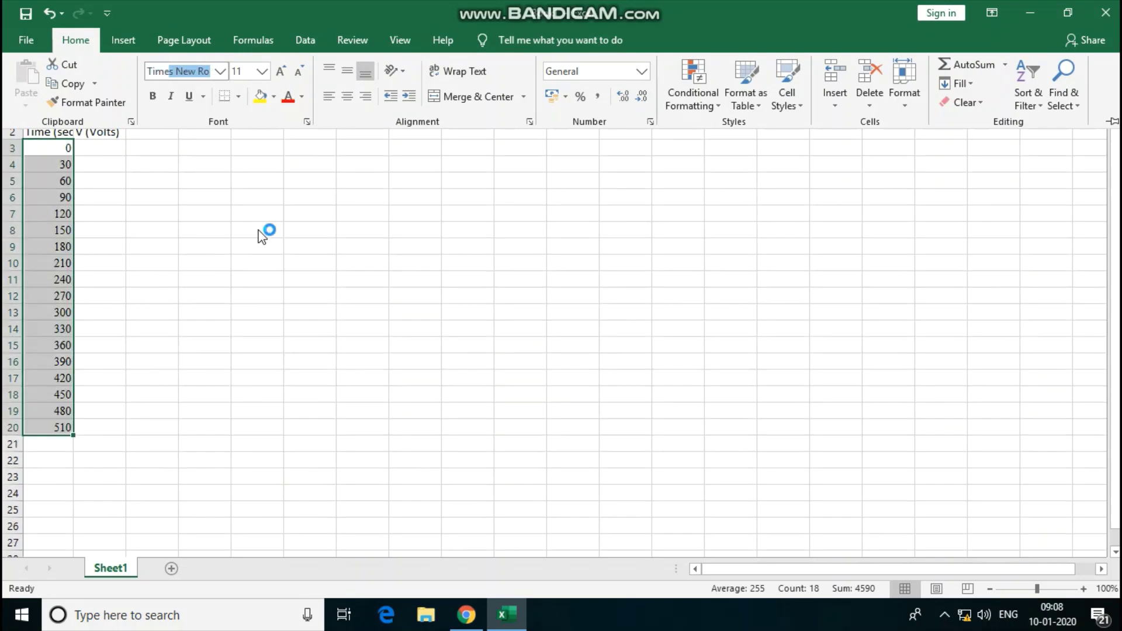
pyautogui.click(261, 71)
pyautogui.write('13')
pyautogui.press('Return')
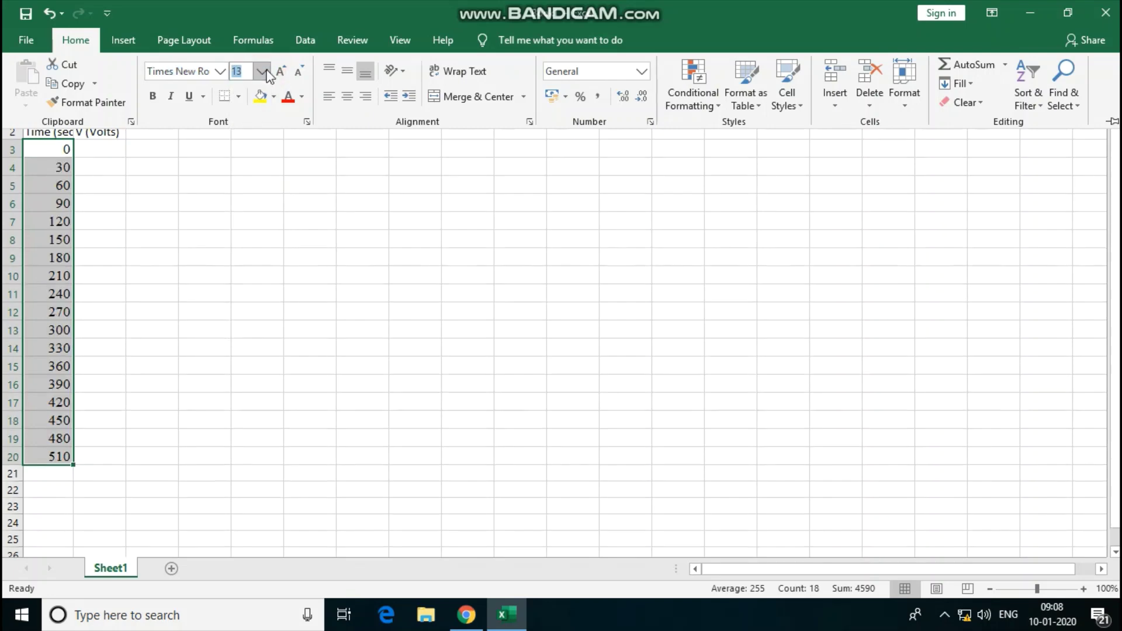
# Widen column A to fit 'Time (sec)' and centre the time values.
pyautogui.click(111, 164)
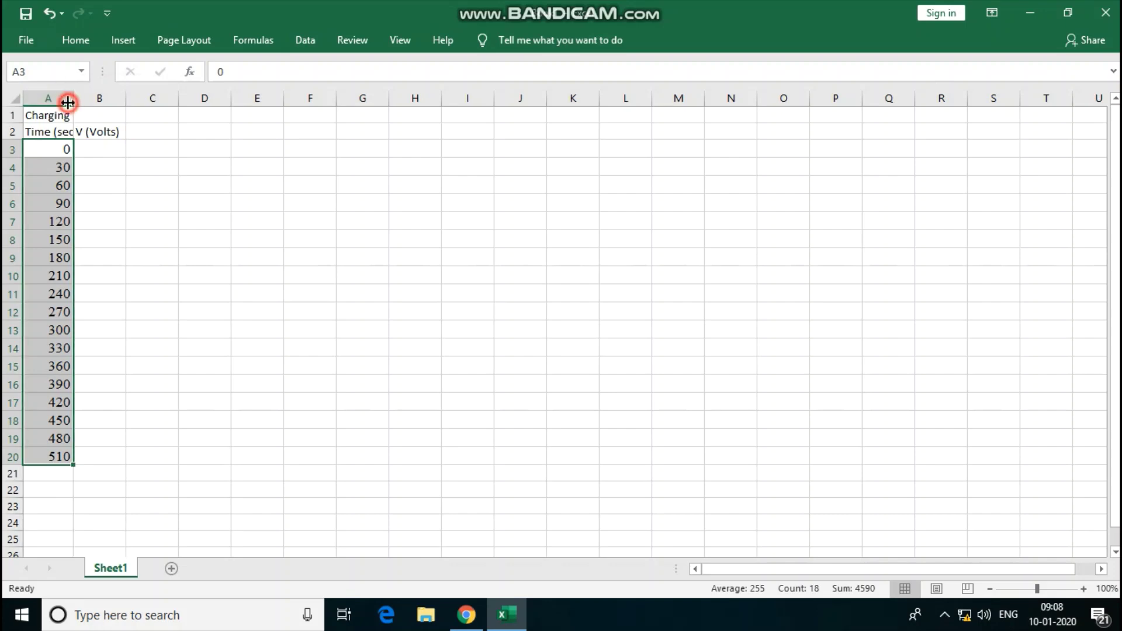
pyautogui.doubleClick(75, 98)
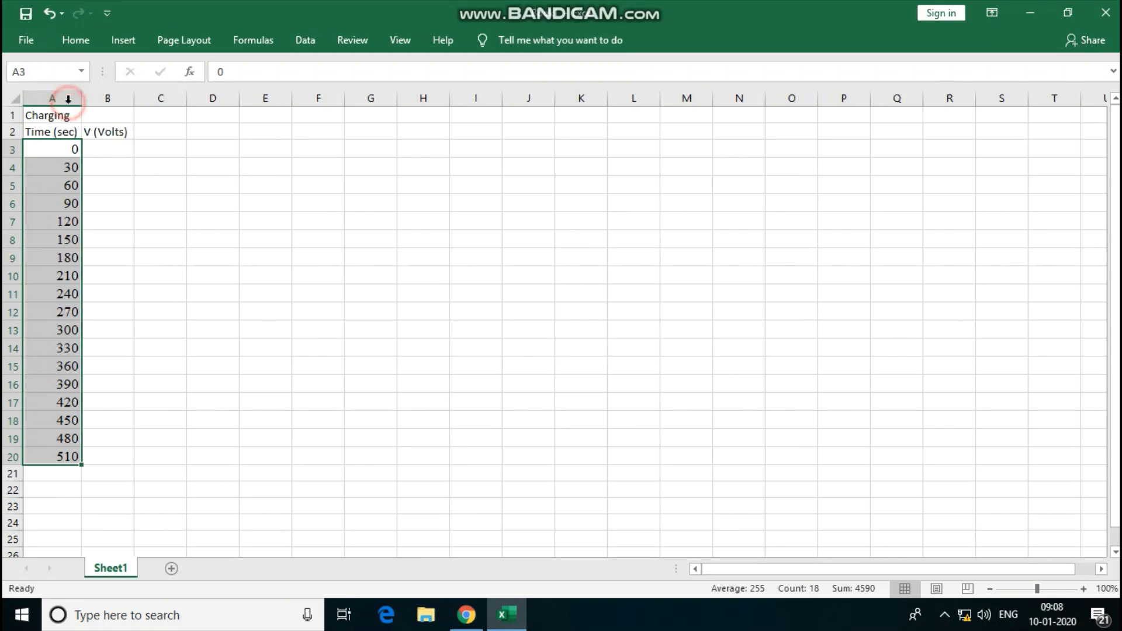
pyautogui.click(75, 41)
pyautogui.click(347, 96)
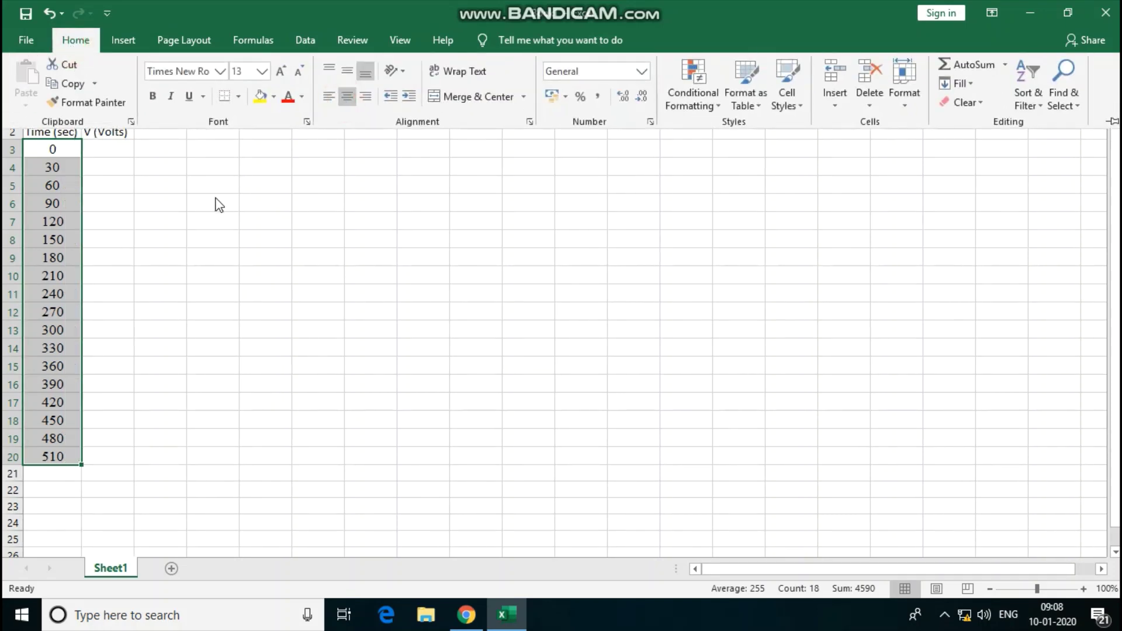
pyautogui.click(100, 145)
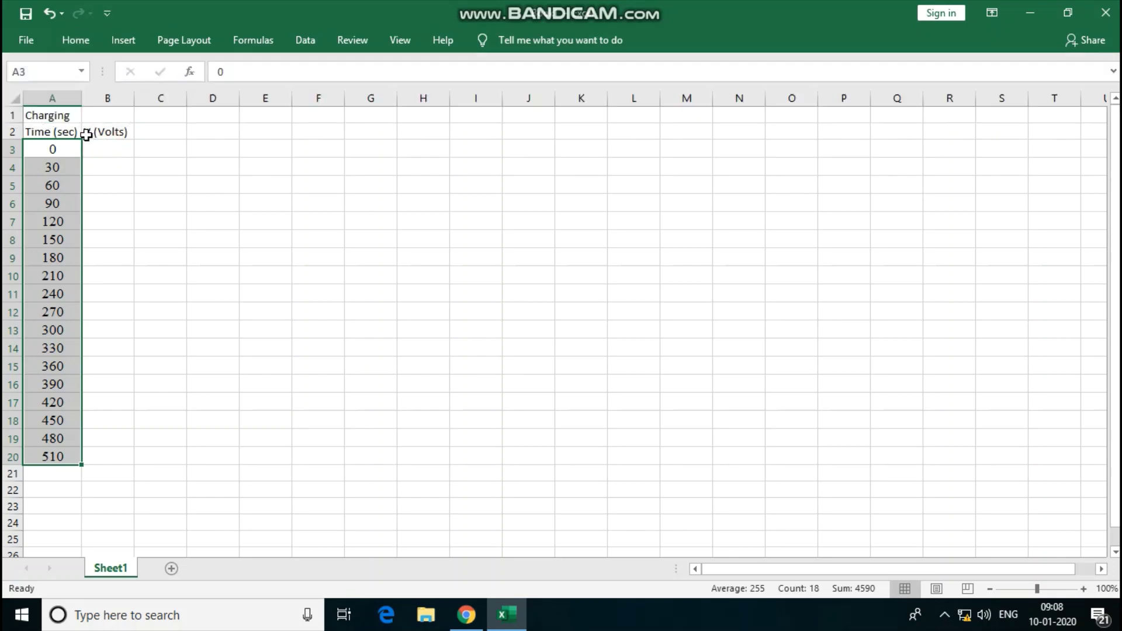
# Enter the rising voltages 0.02, 2.56, 4.1, 5.41, 6.34, 7.07, 7.62, 8.05 for 0–210 s in column B.
pyautogui.click(98, 151)
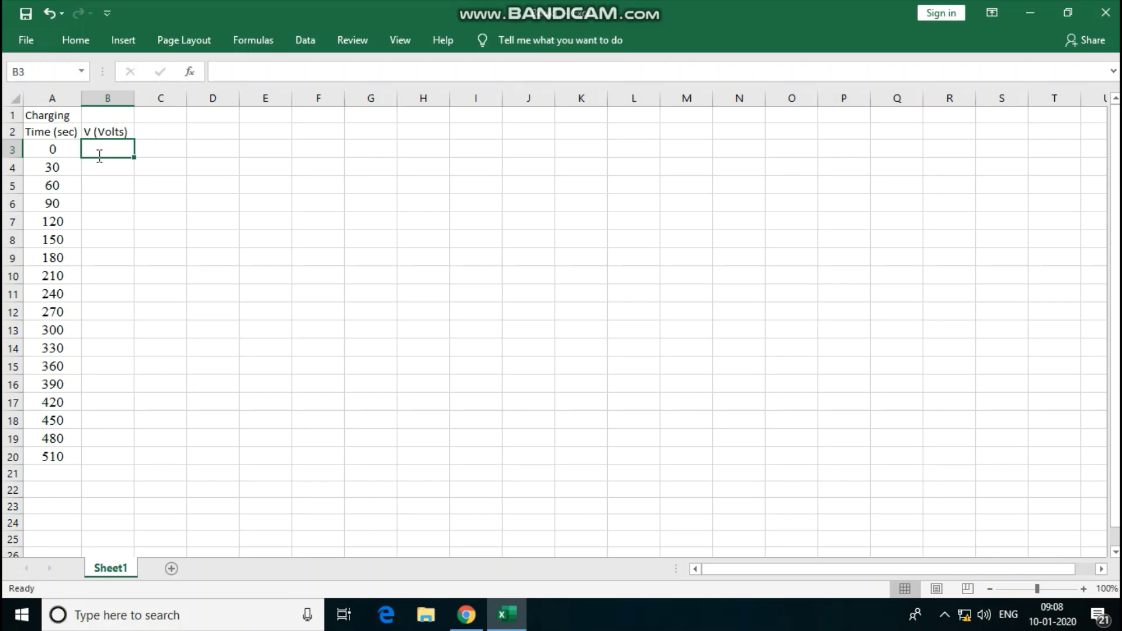
pyautogui.write('0.02')
pyautogui.press('Return')
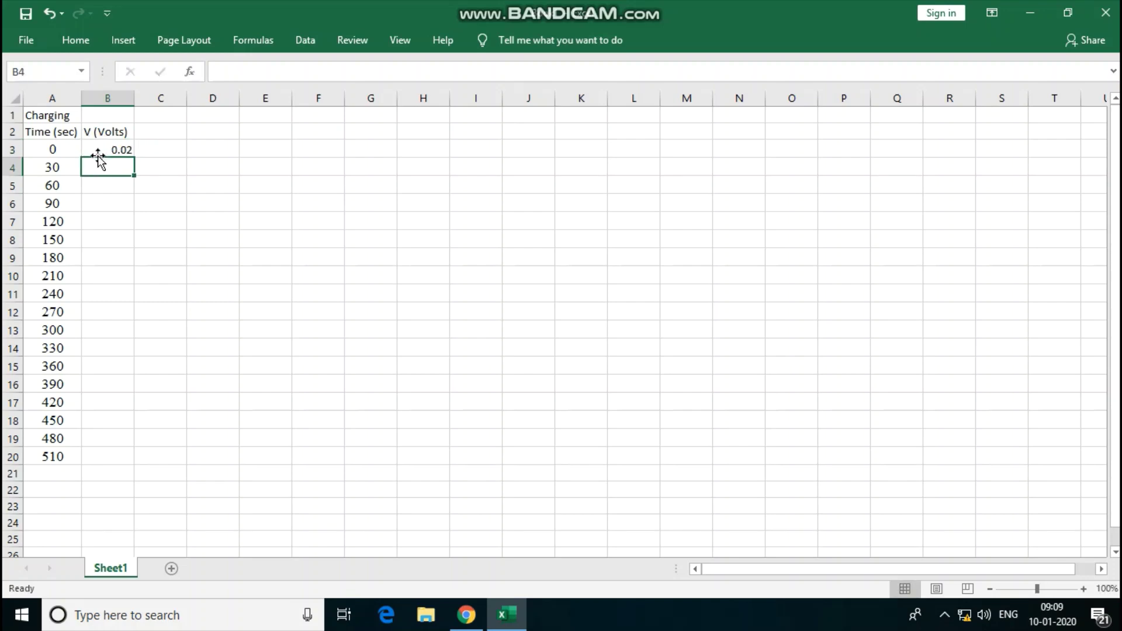
pyautogui.write('2.56')
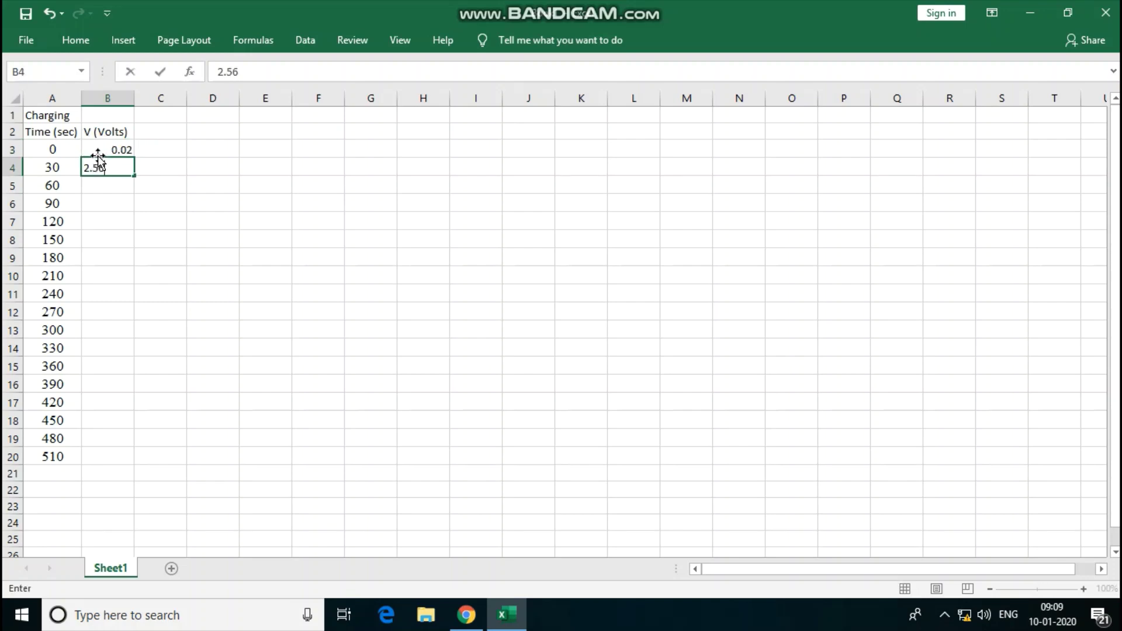
pyautogui.press('Return')
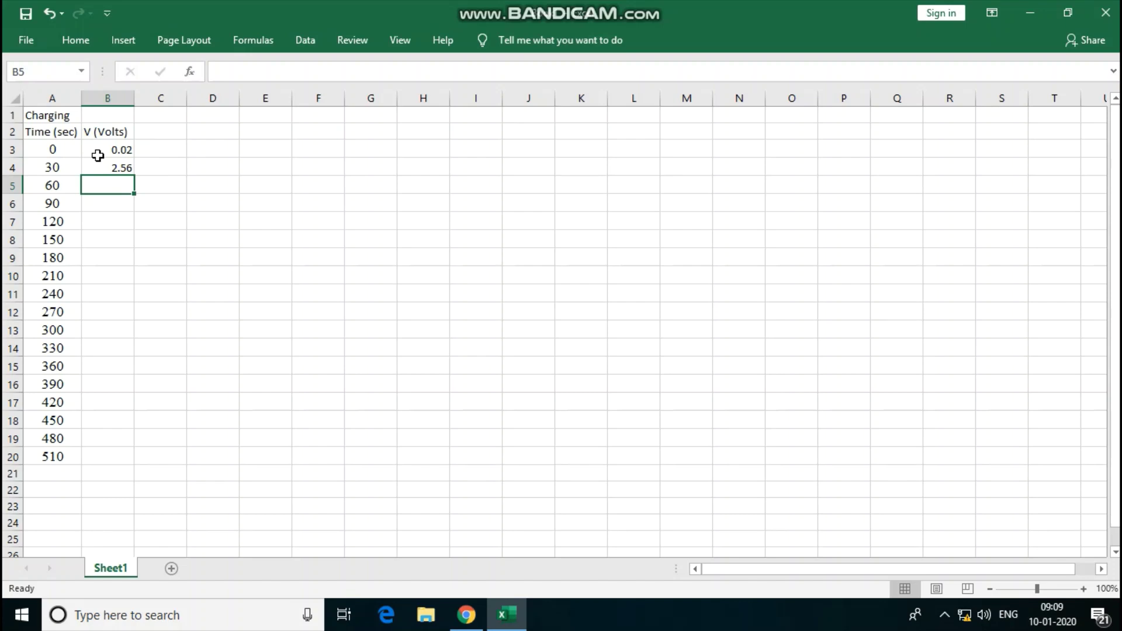
pyautogui.write('4.')
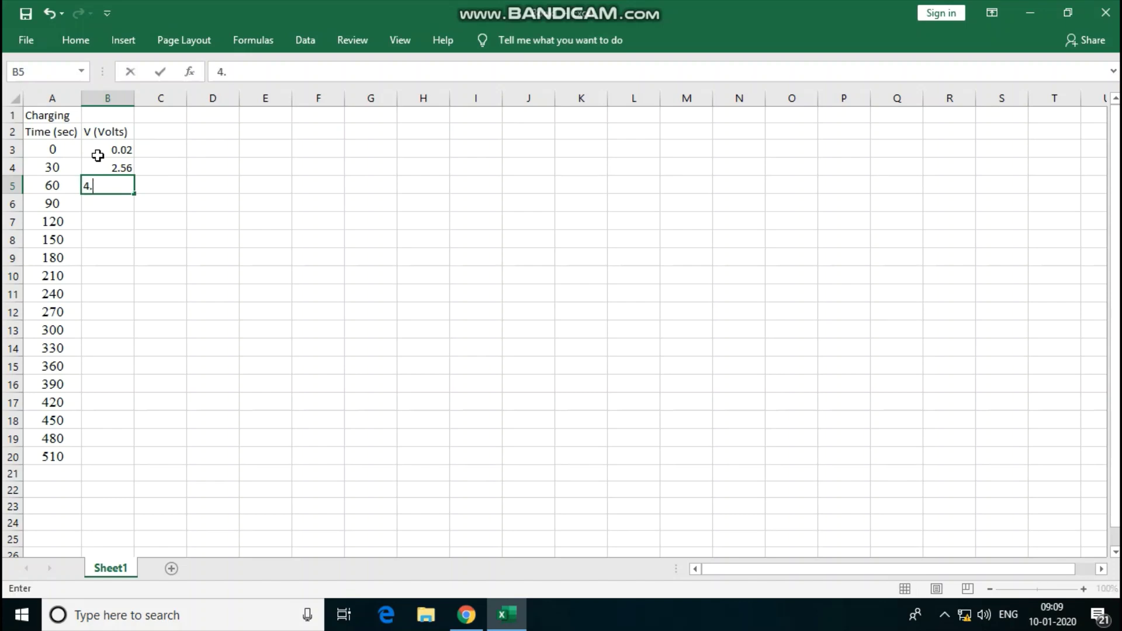
pyautogui.write('1')
pyautogui.press('Return')
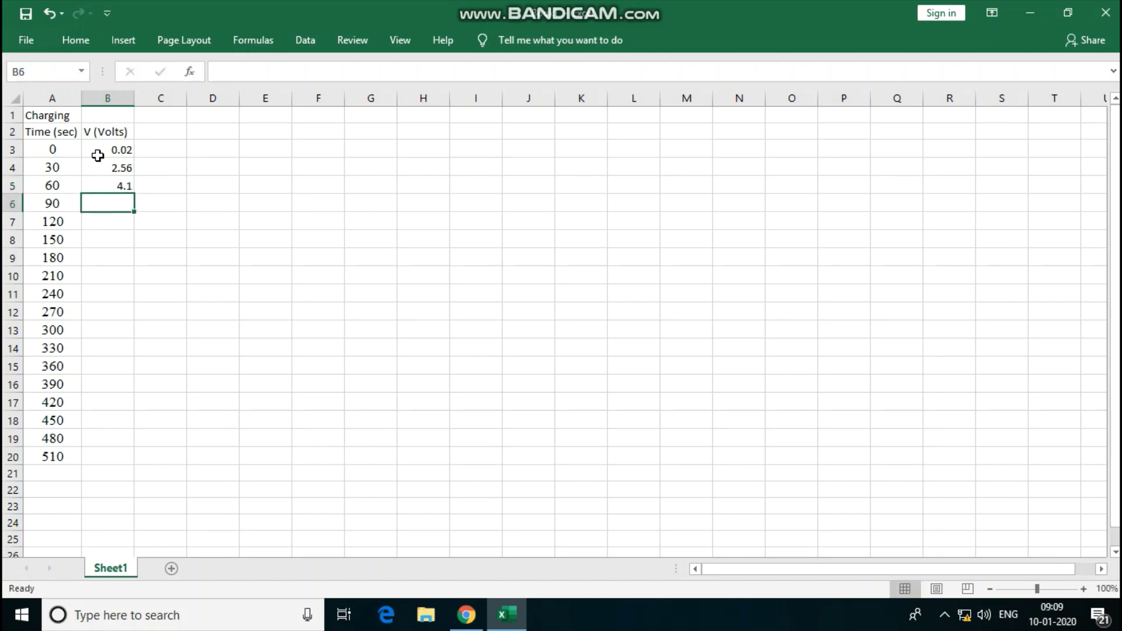
pyautogui.write('5.41')
pyautogui.press('Return')
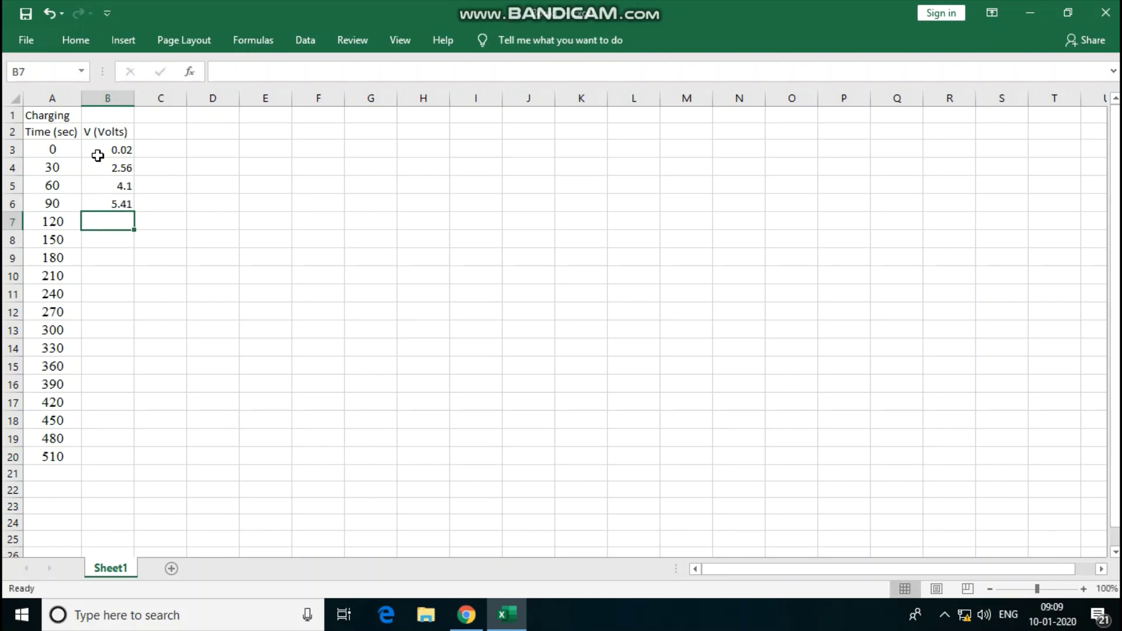
pyautogui.write('6.34')
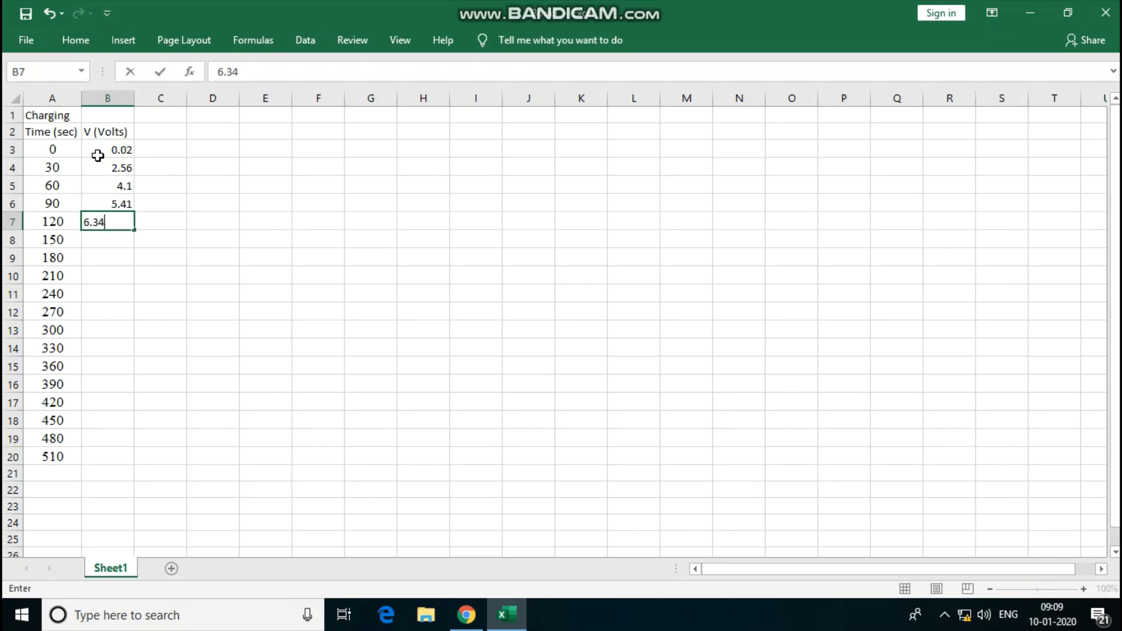
pyautogui.press('Return')
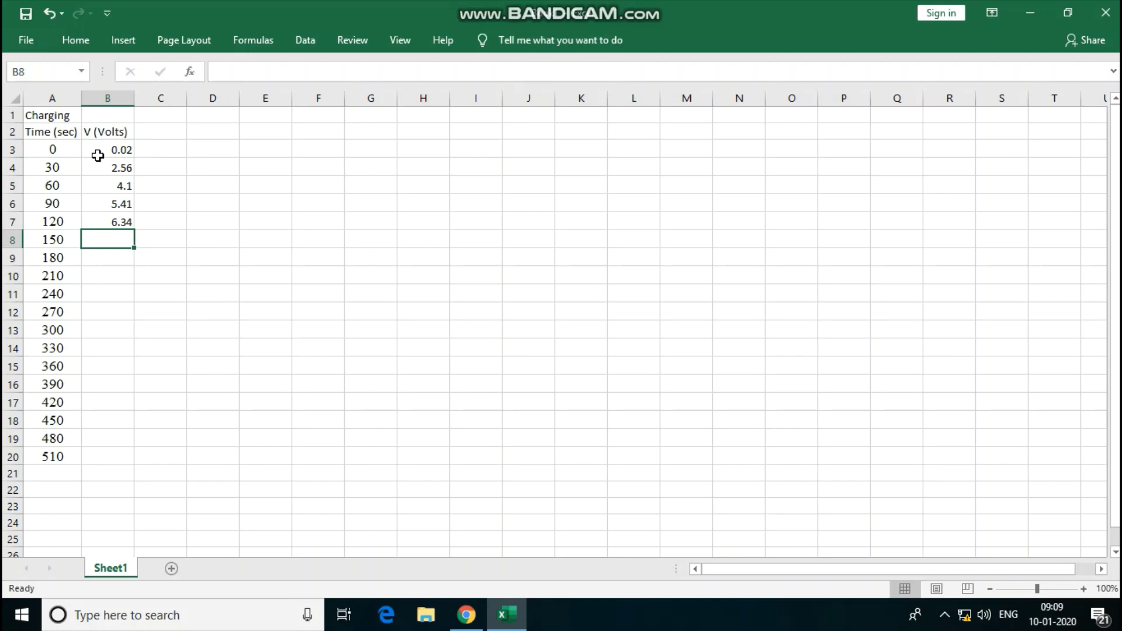
pyautogui.write('7.07')
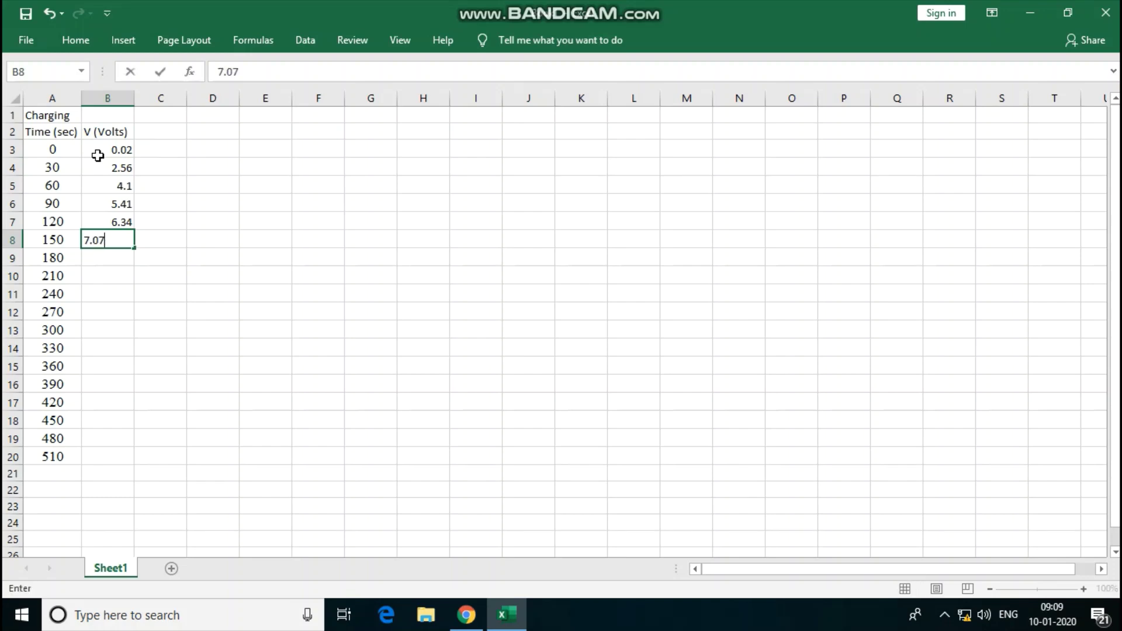
pyautogui.press('Return')
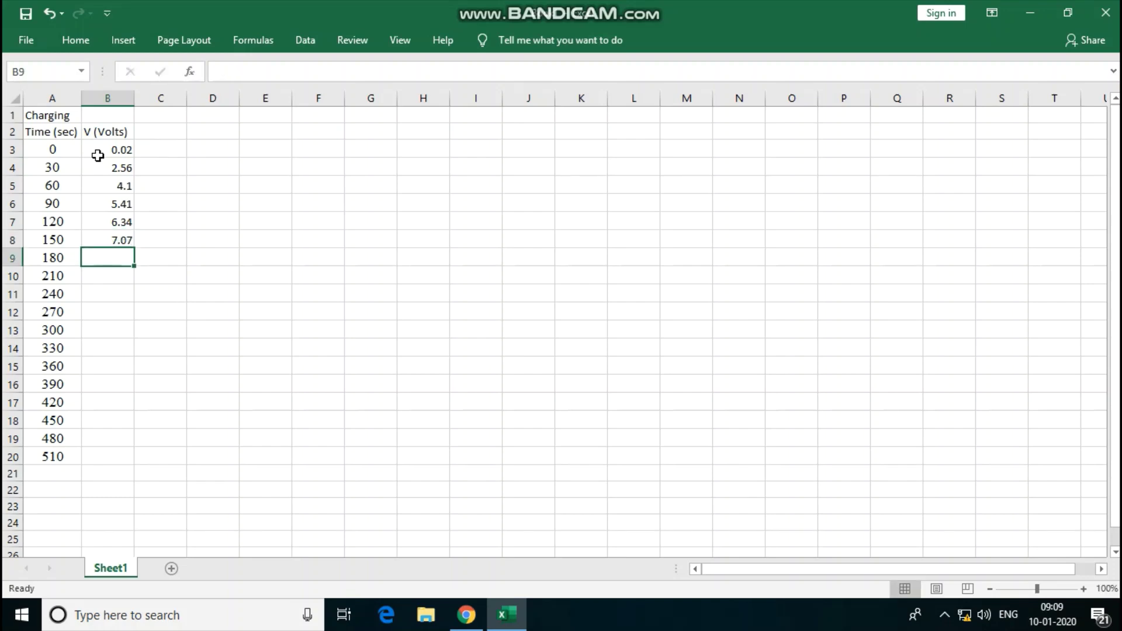
pyautogui.write('7.')
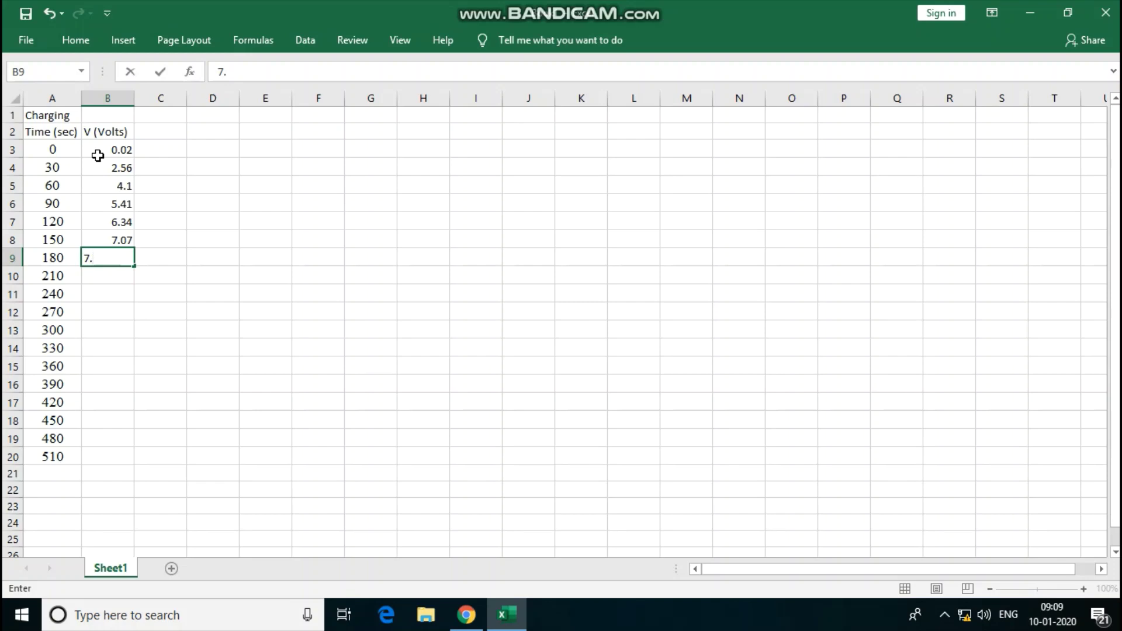
pyautogui.write('62')
pyautogui.press('Return')
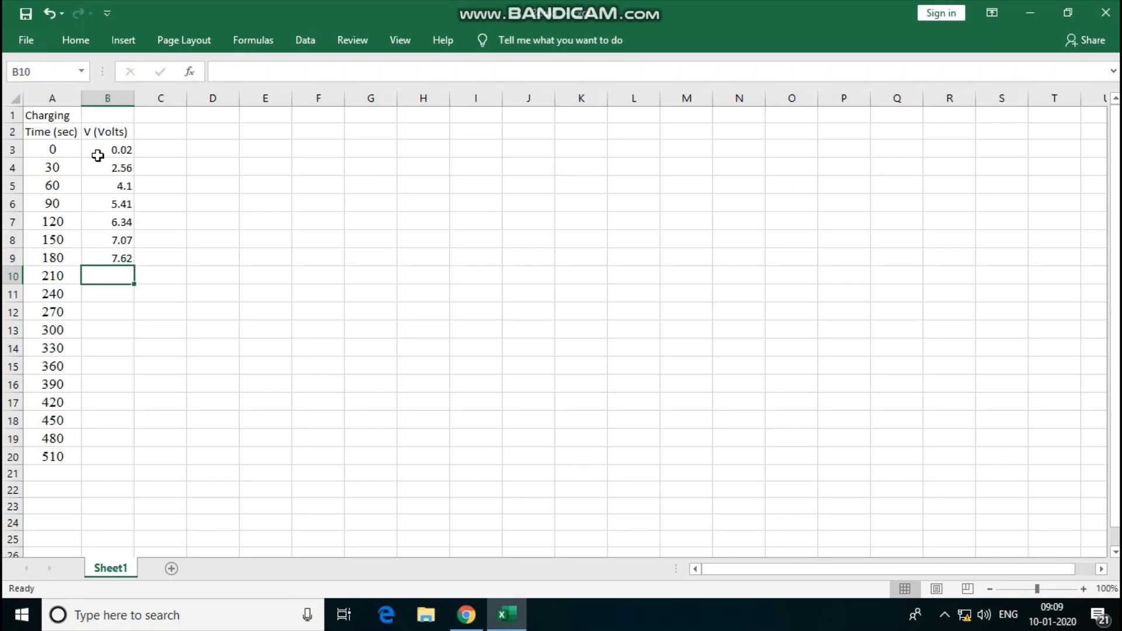
pyautogui.write('8.05')
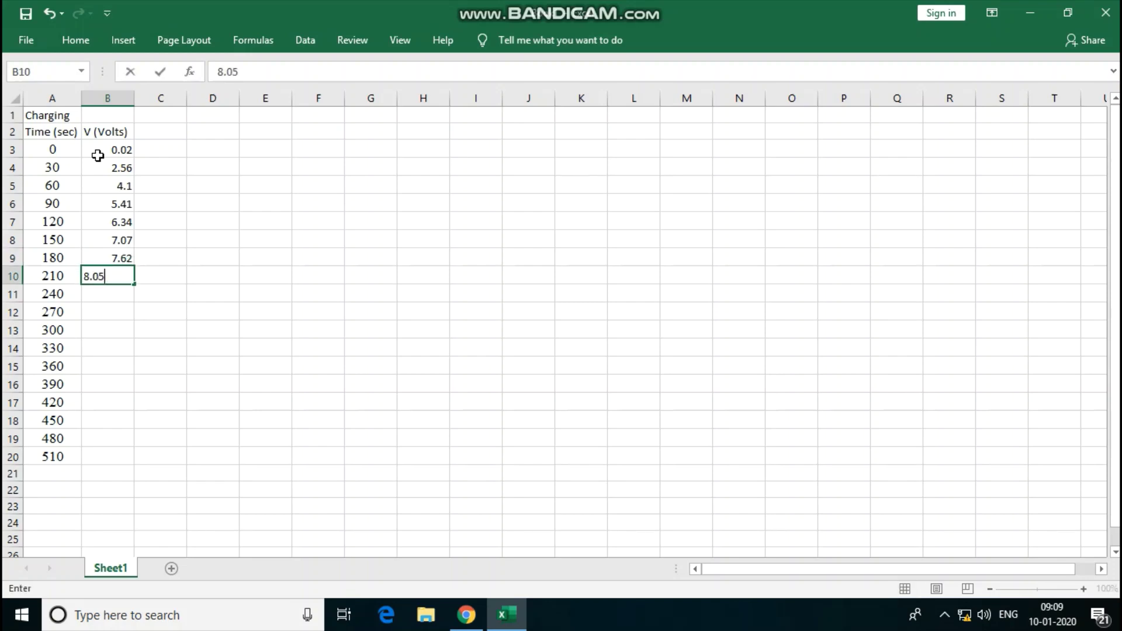
pyautogui.press('Return')
pyautogui.write('6')
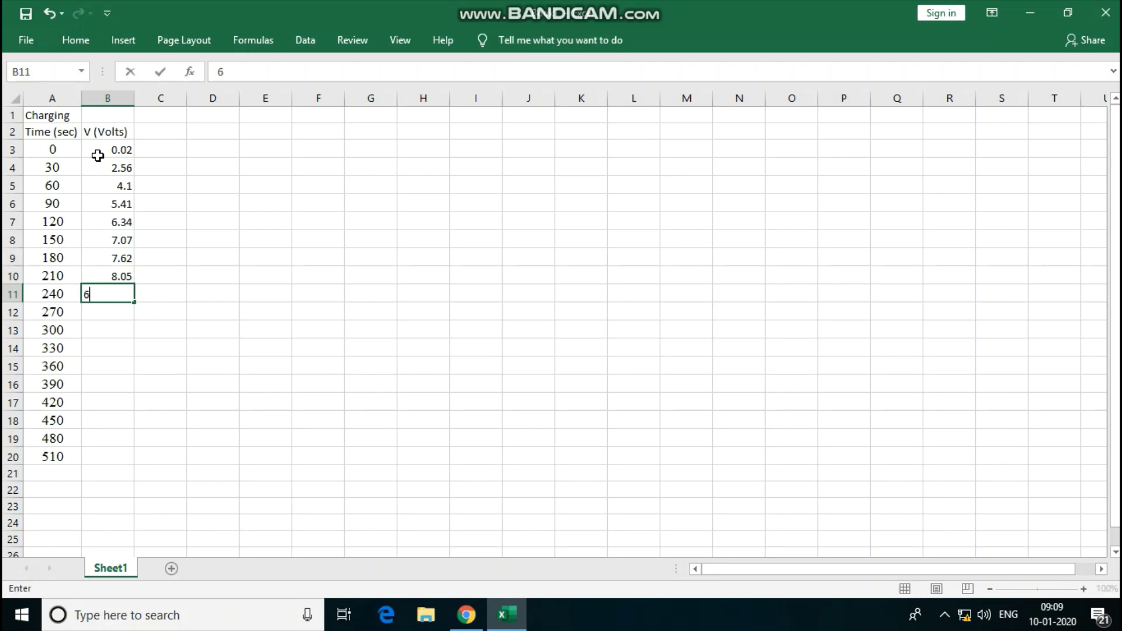
pyautogui.write('.4')
# Enter the falling voltages 6.4, 4.96, 3.85, 3, 2.33, 1.82, 1.42, 1.1, 0.86, 0.67 for 240–510 s.
pyautogui.press('Return')
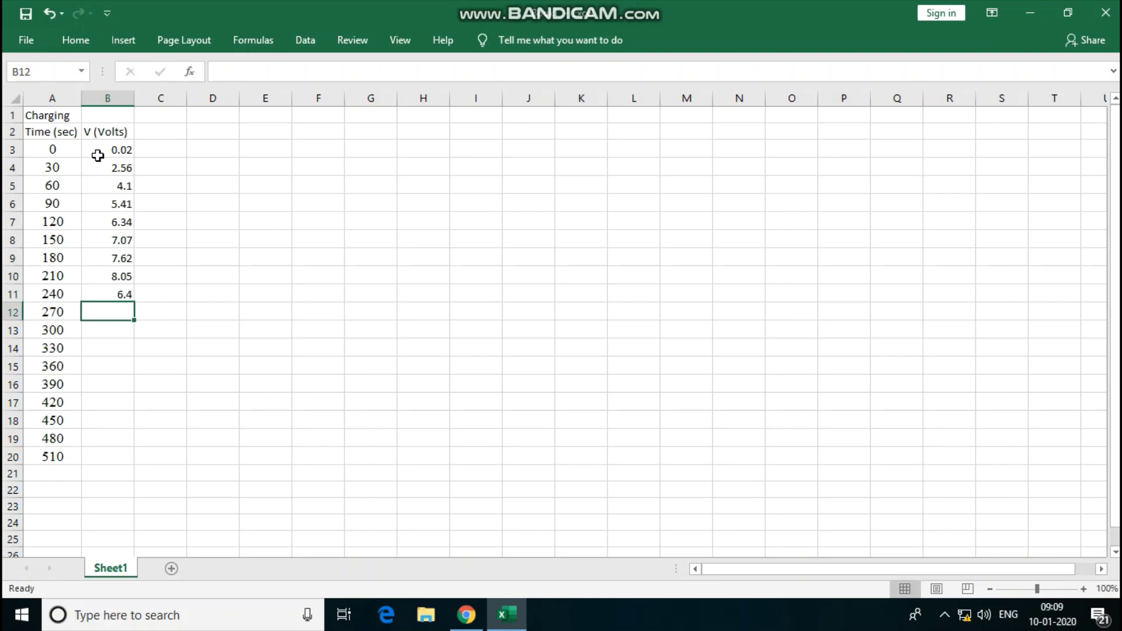
pyautogui.write('4.96')
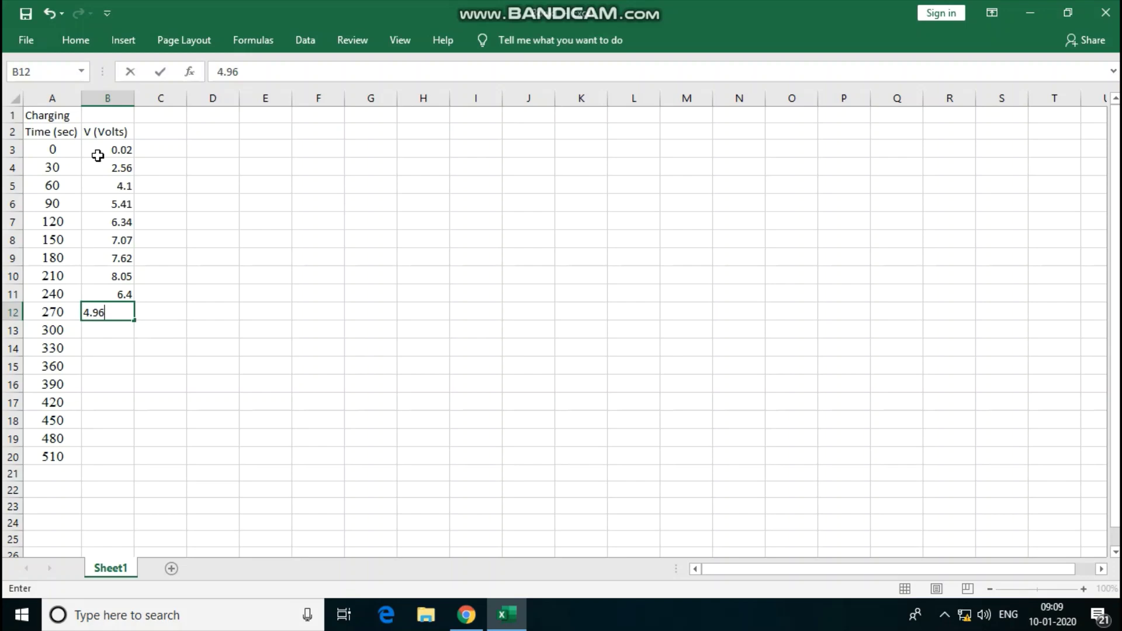
pyautogui.press('Return')
pyautogui.write('3.')
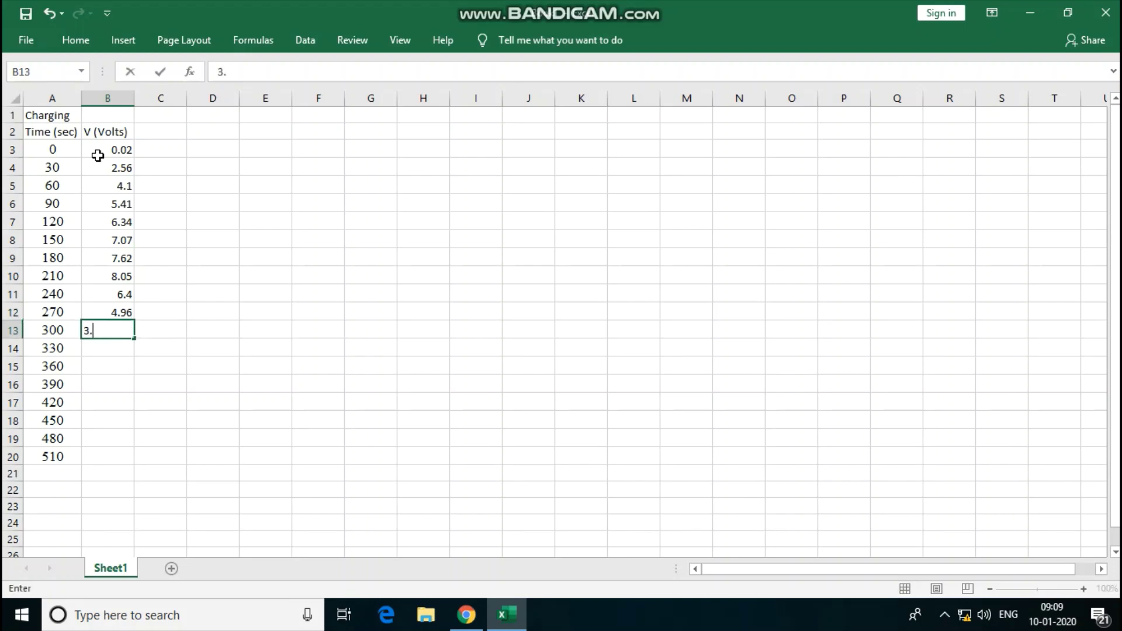
pyautogui.write('85')
pyautogui.press('Return')
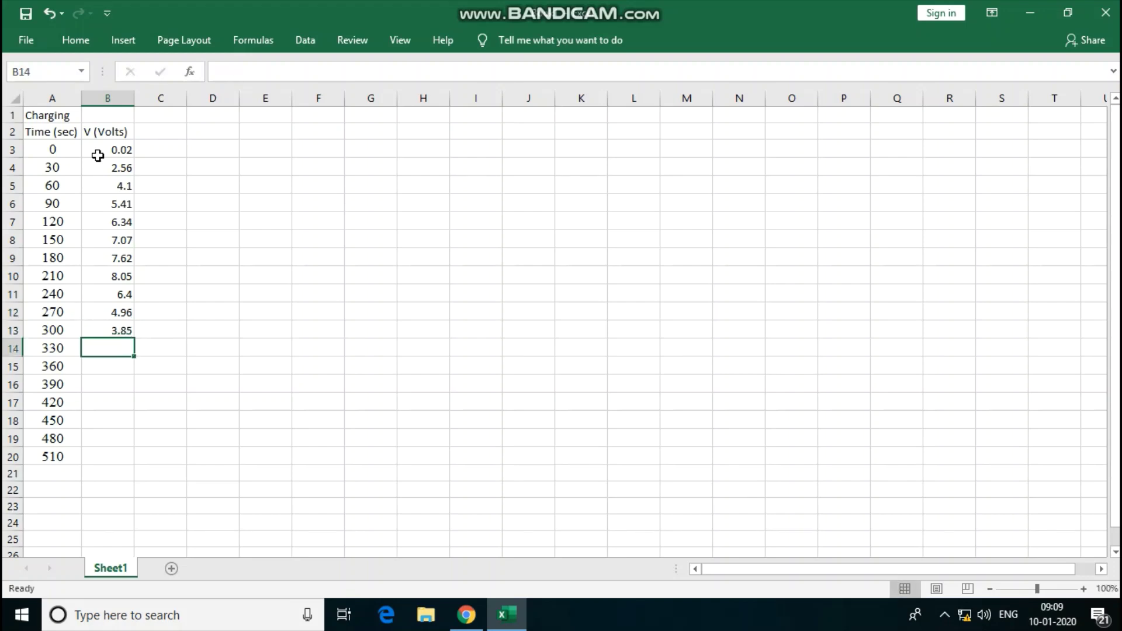
pyautogui.write('3')
pyautogui.press('Return')
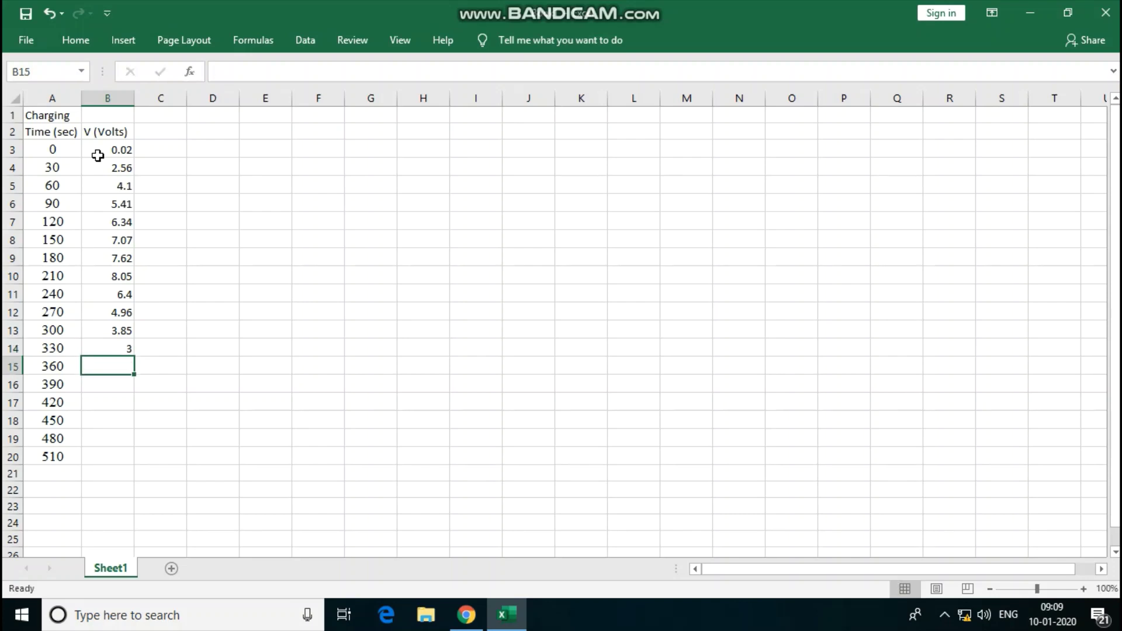
pyautogui.write('2.33')
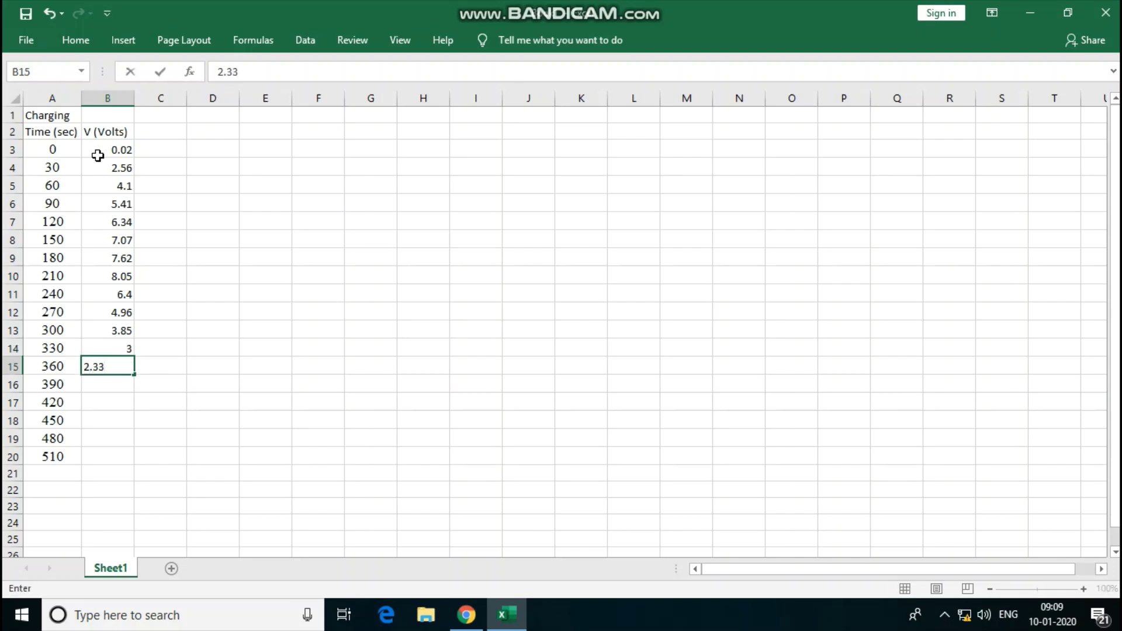
pyautogui.press('Return')
pyautogui.write('1')
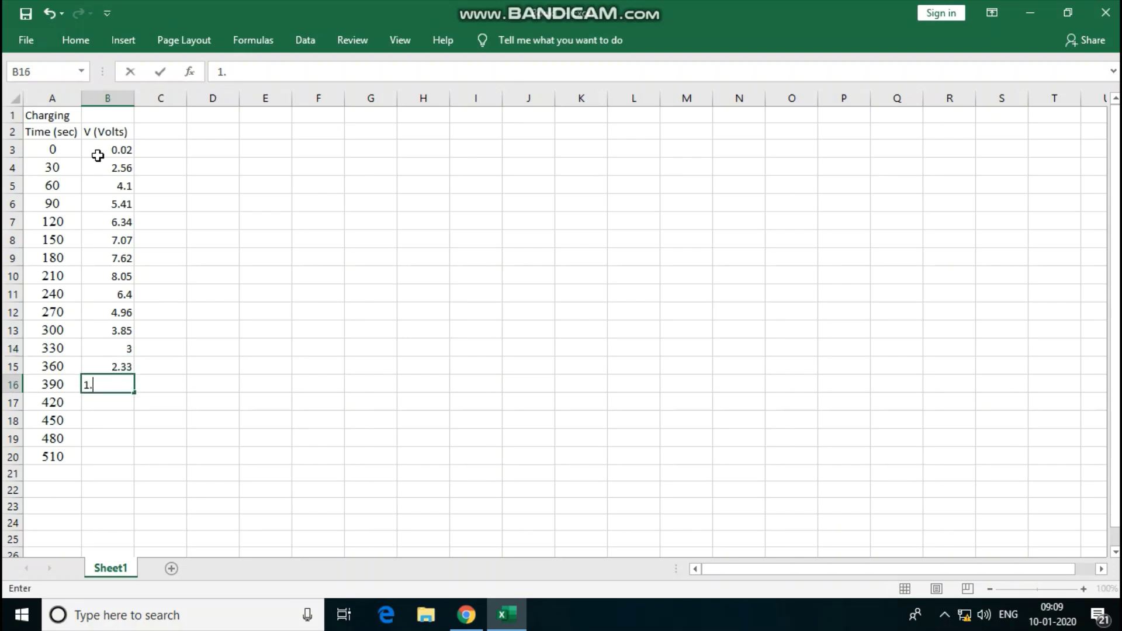
pyautogui.write('.82')
pyautogui.press('Return')
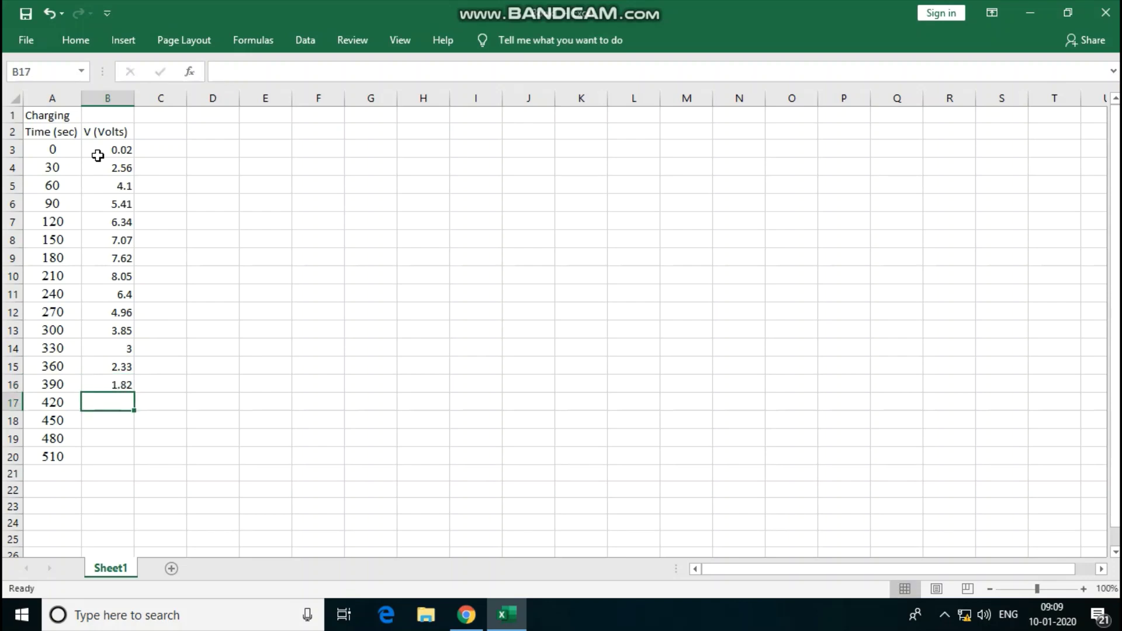
pyautogui.write('1.42')
pyautogui.press('Return')
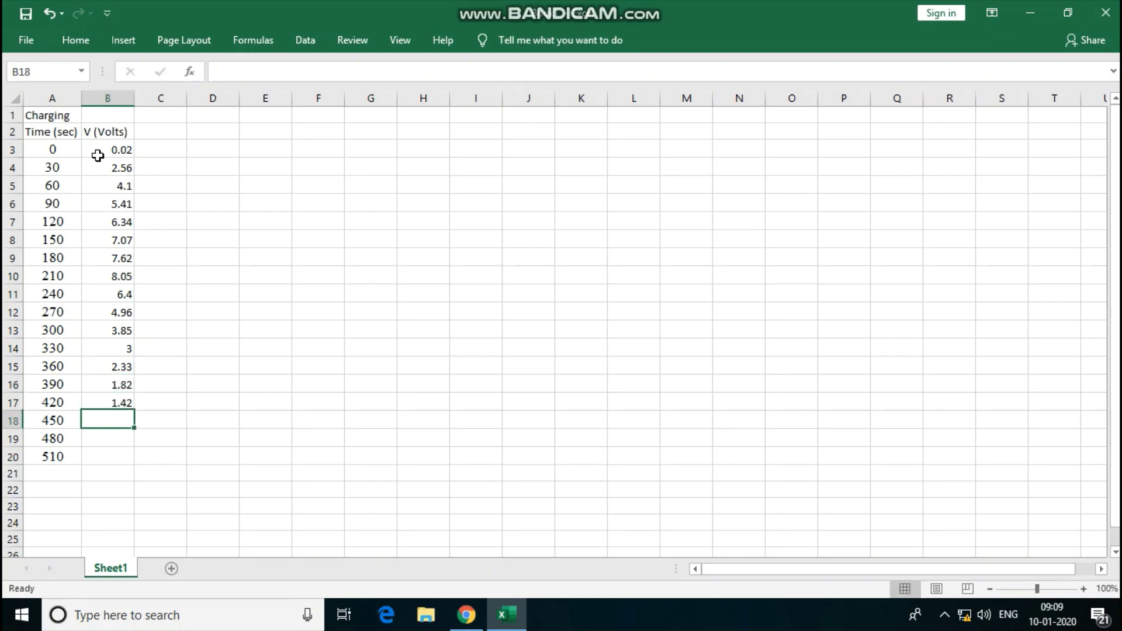
pyautogui.write('1')
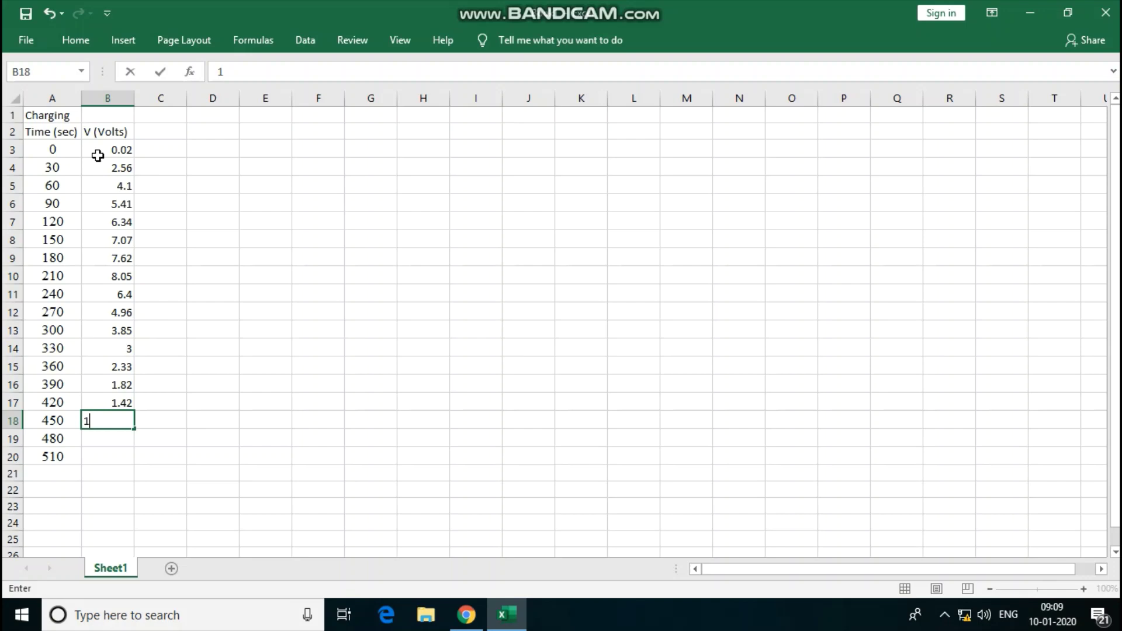
pyautogui.write('.1')
pyautogui.press('Return')
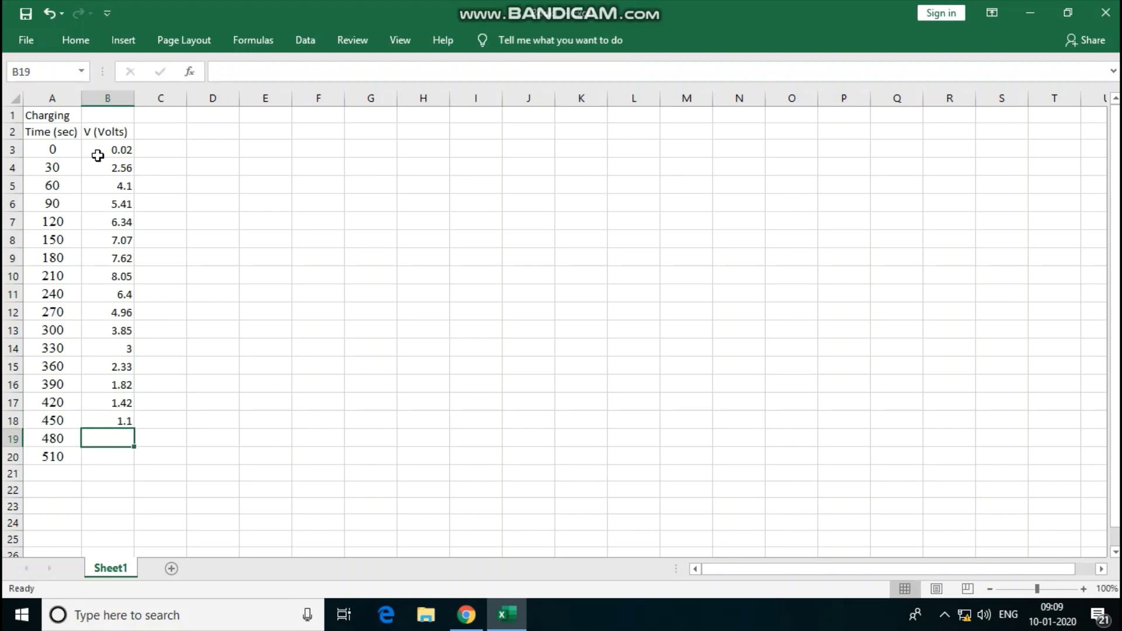
pyautogui.write('.0.86')
pyautogui.press('Return')
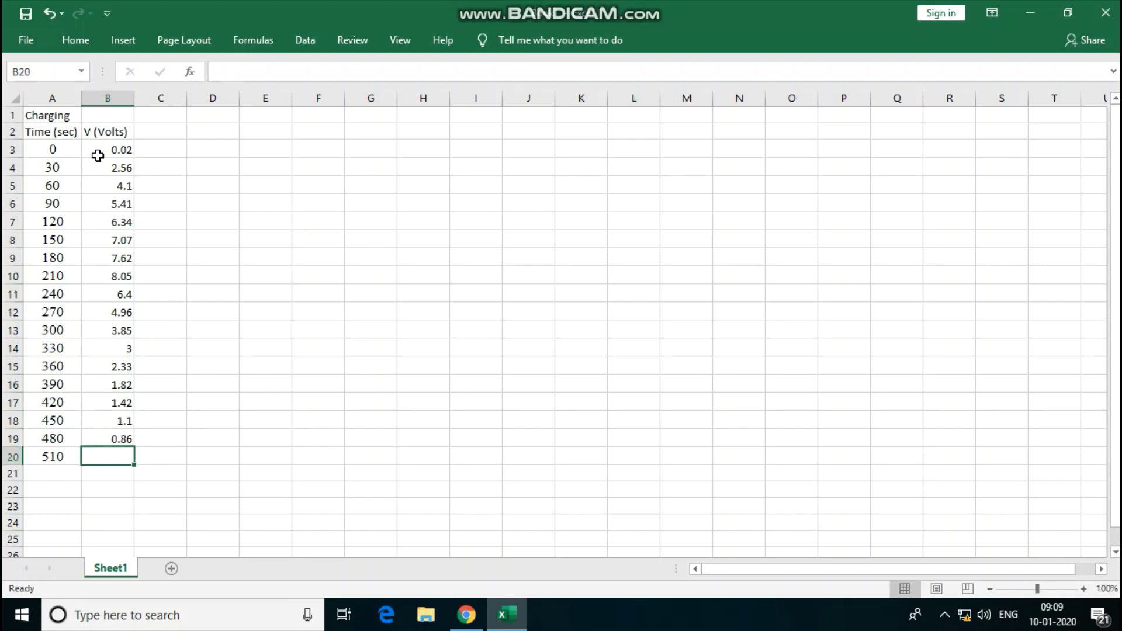
pyautogui.write('0.67')
pyautogui.press('Return')
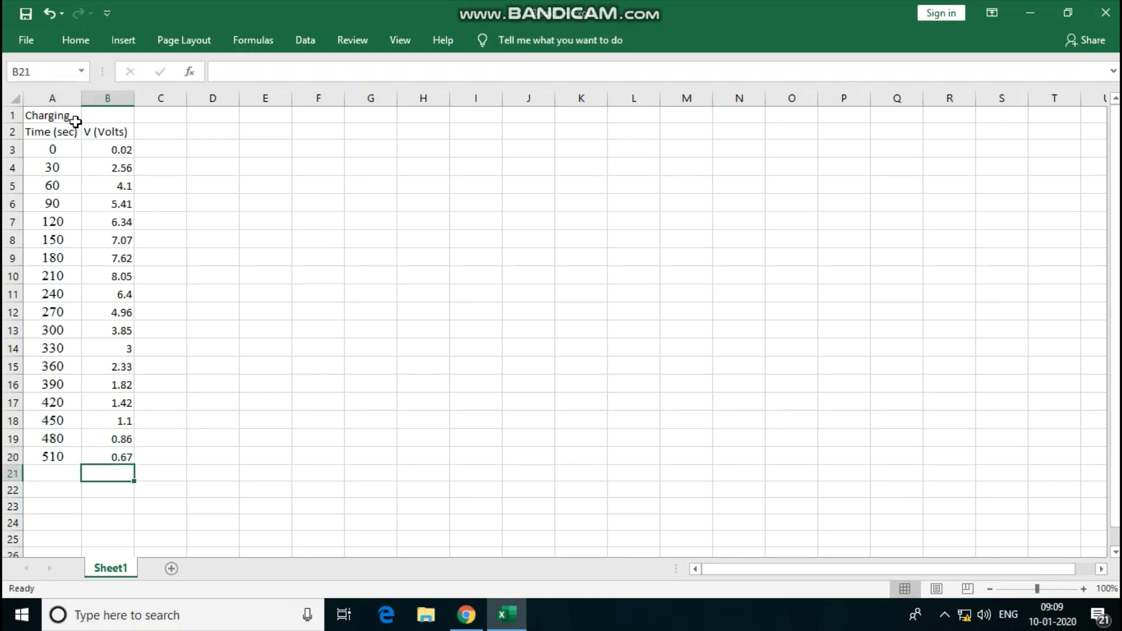
# Add 'and Discharging' in B1 so the title reads 'Charging and Discharging'.
pyautogui.click(76, 118)
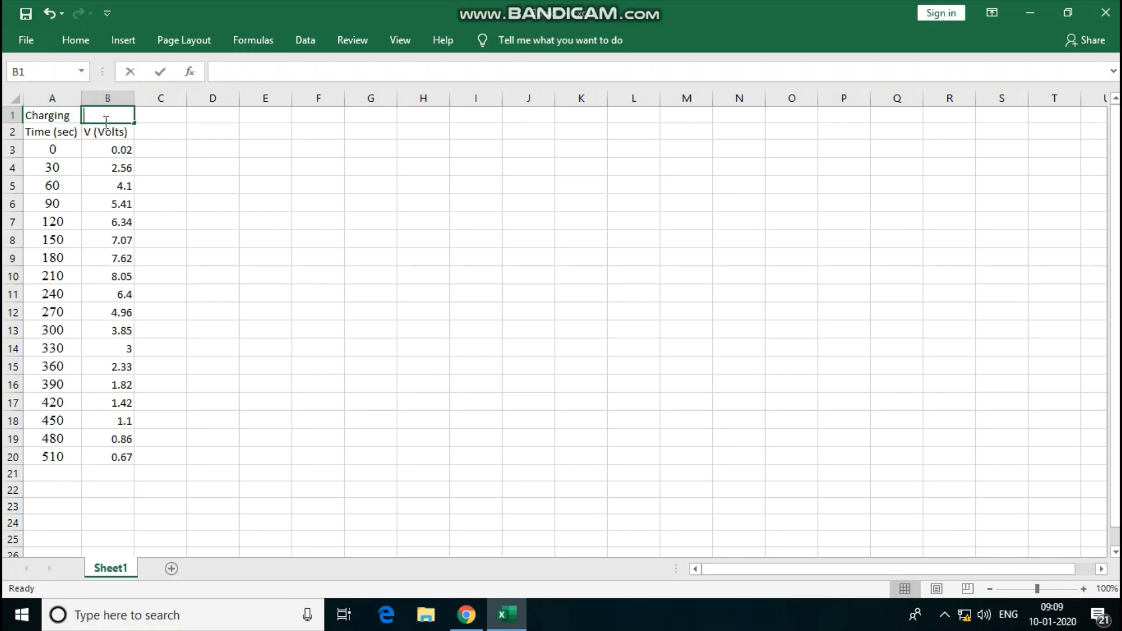
pyautogui.write('and Dis')
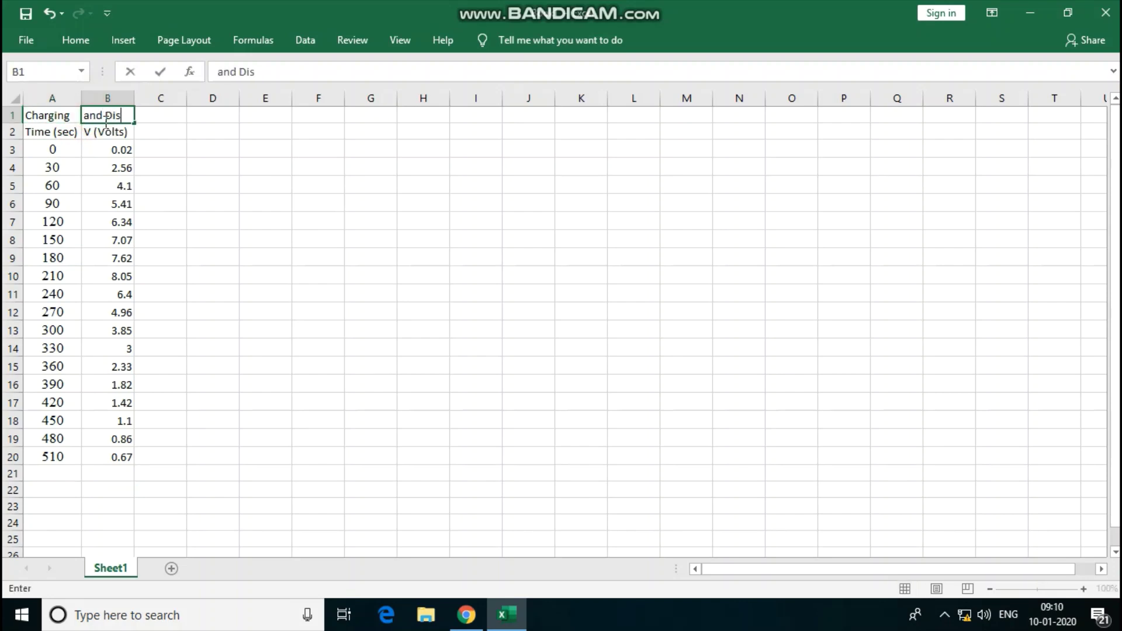
pyautogui.write('chargin')
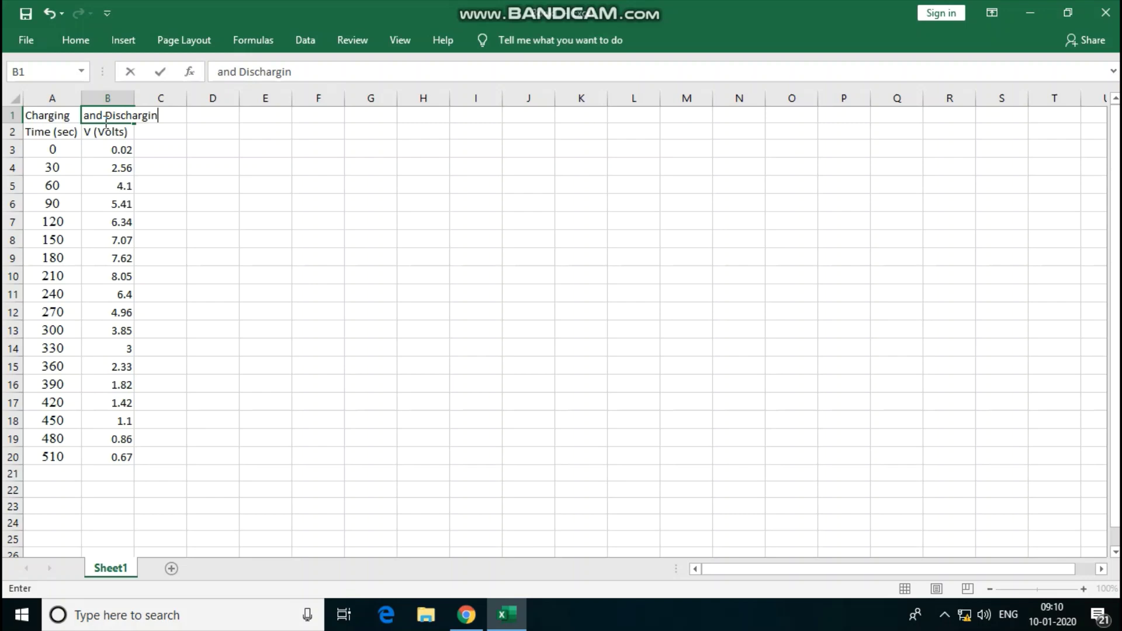
pyautogui.write('g')
pyautogui.click(200, 261)
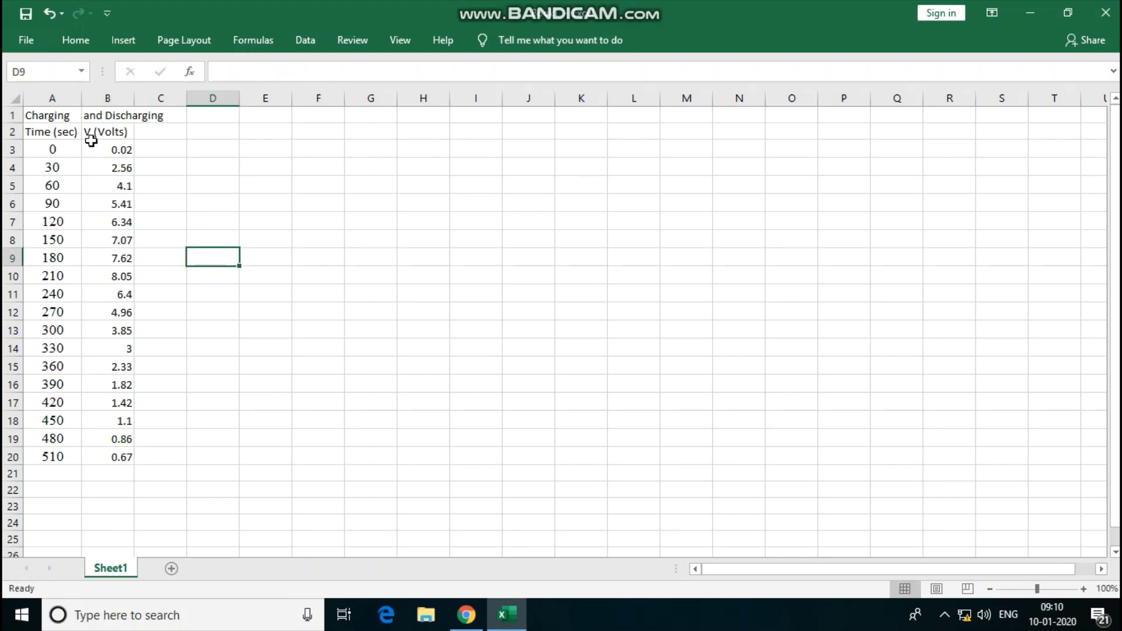
# Set the whole data table A2:B21 in Times New Roman at size 13.
pyautogui.moveTo(63, 134)
pyautogui.mouseDown()
pyautogui.moveTo(129, 239)
pyautogui.moveTo(132, 474)
pyautogui.mouseUp()
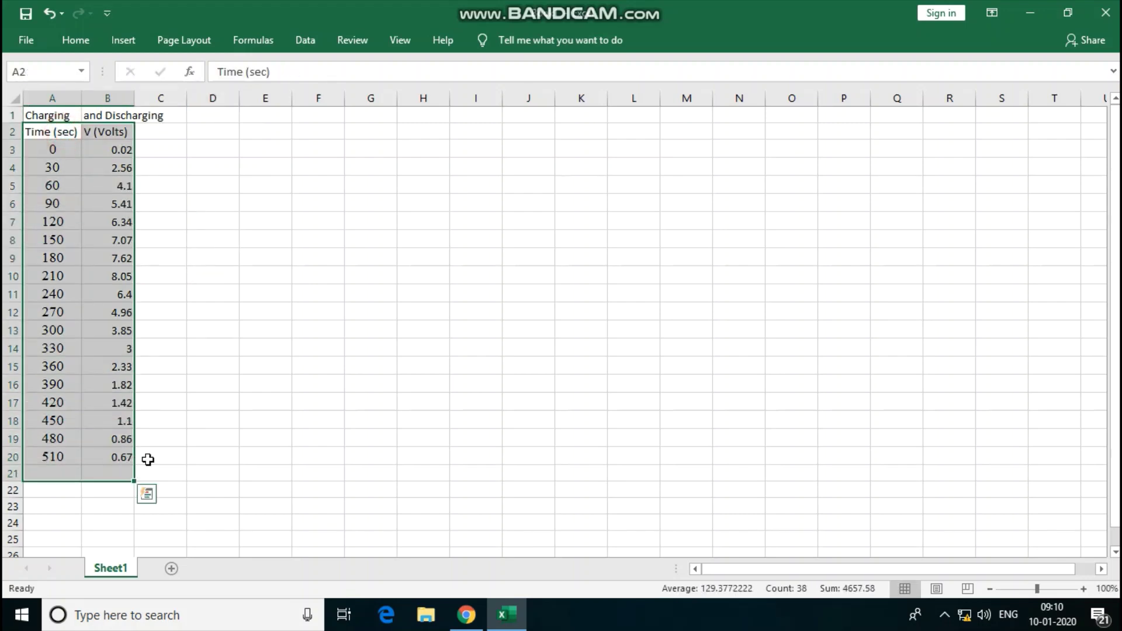
pyautogui.click(87, 44)
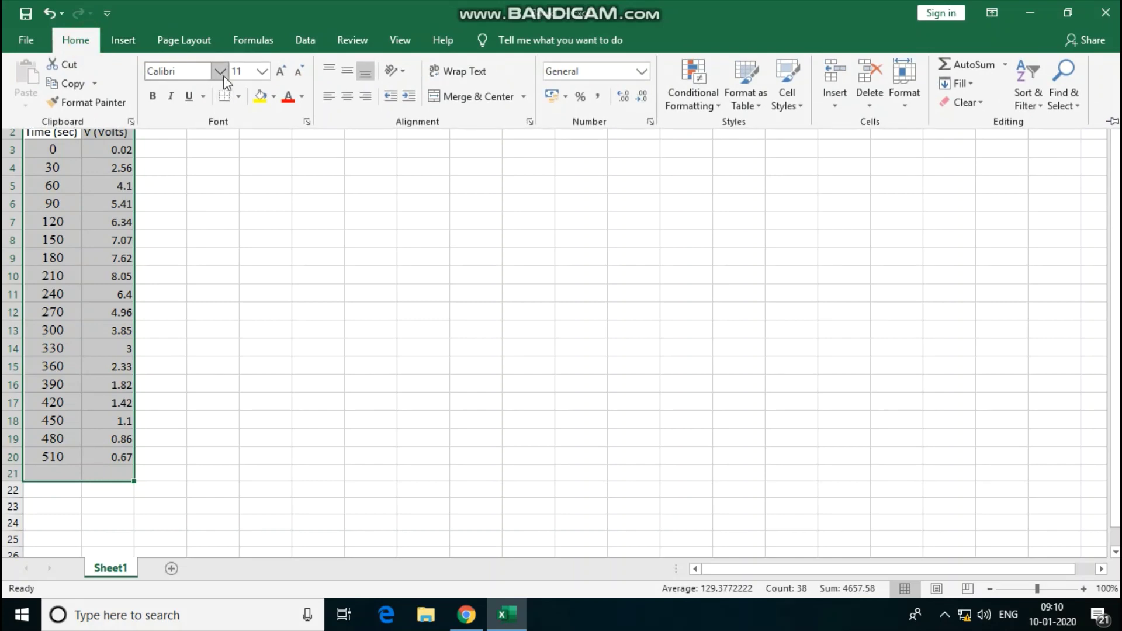
pyautogui.click(220, 71)
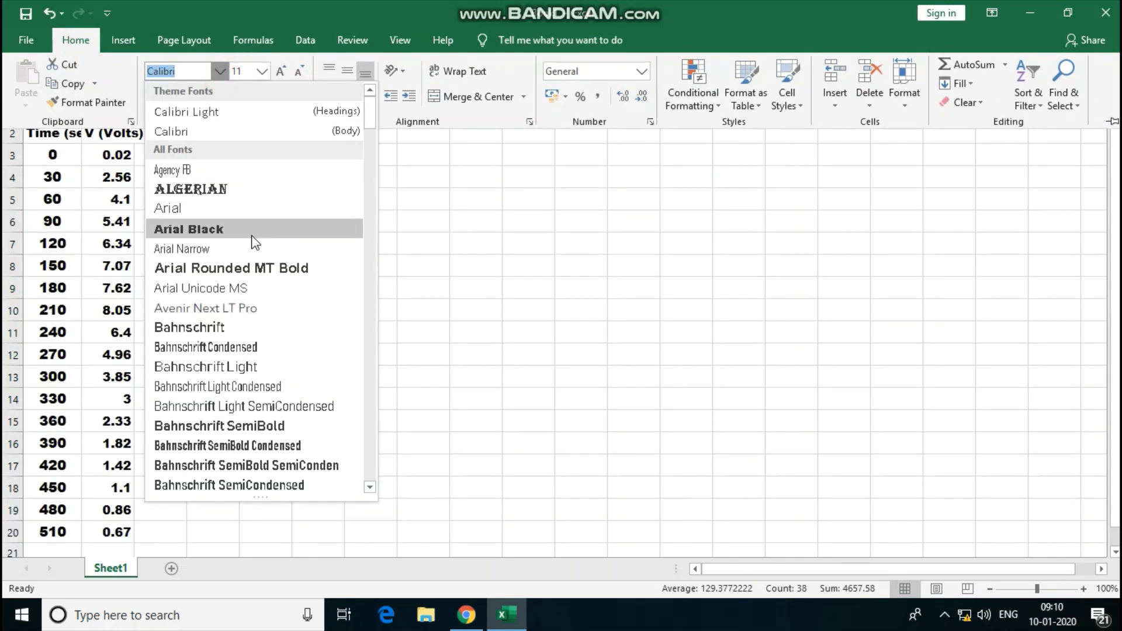
pyautogui.write('Times New Ro')
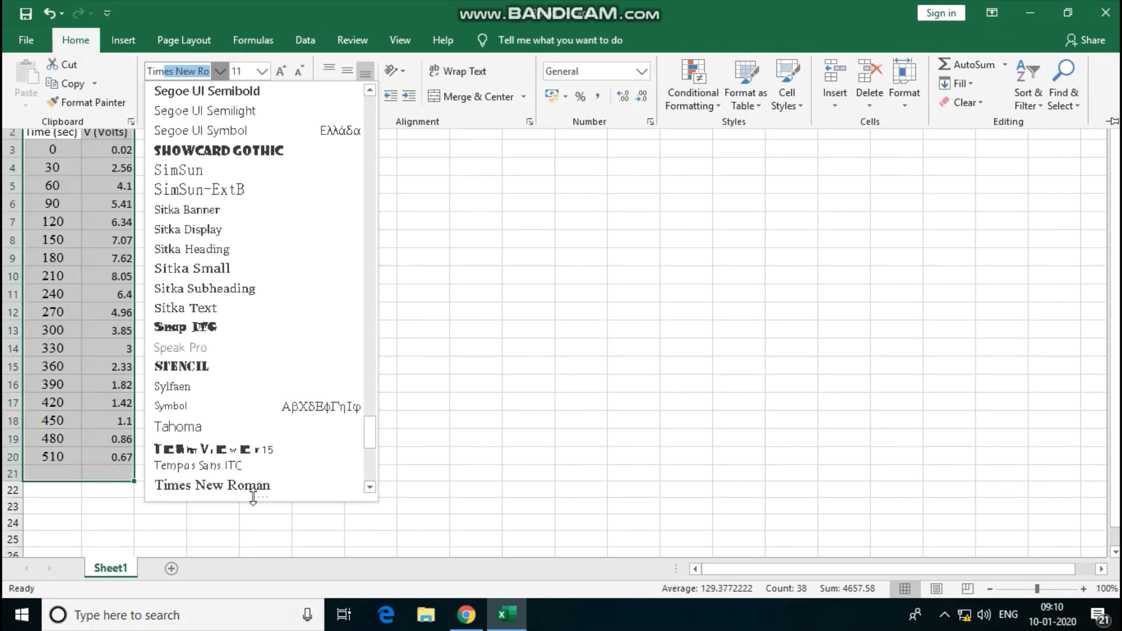
pyautogui.click(252, 486)
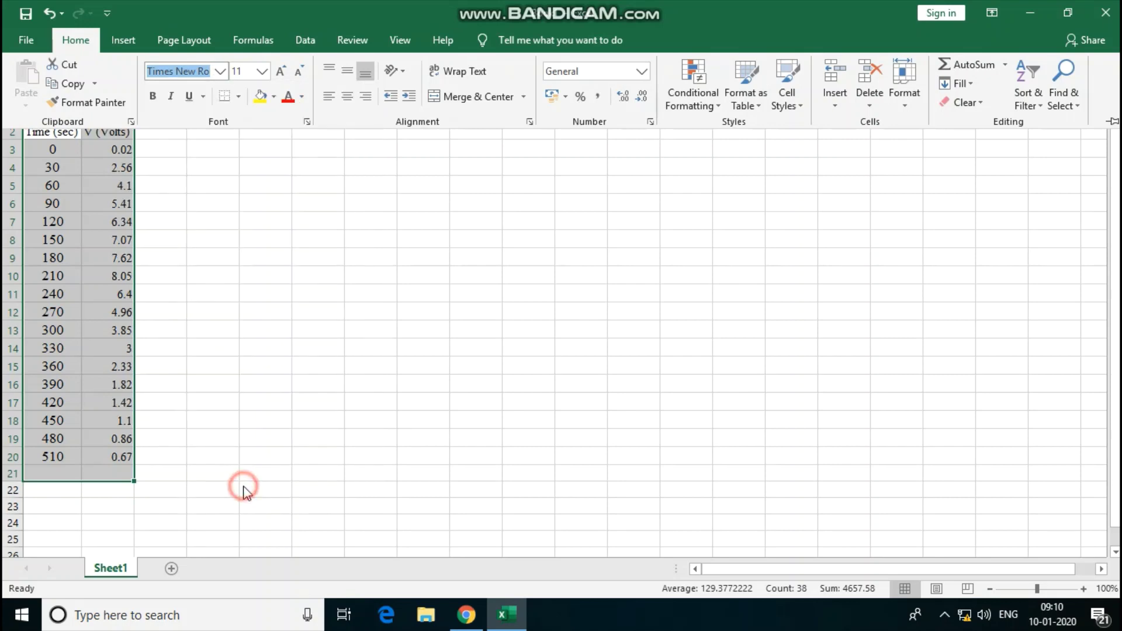
pyautogui.click(261, 72)
pyautogui.write('13')
pyautogui.press('Return')
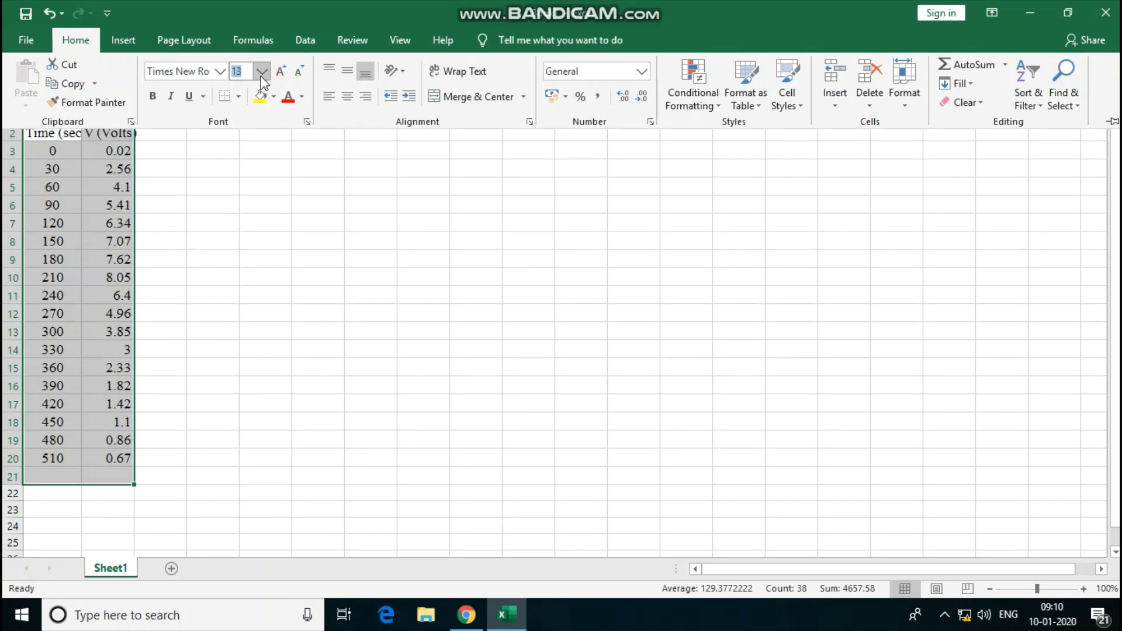
# Centre the table contents and apply All Borders around every cell.
pyautogui.click(348, 100)
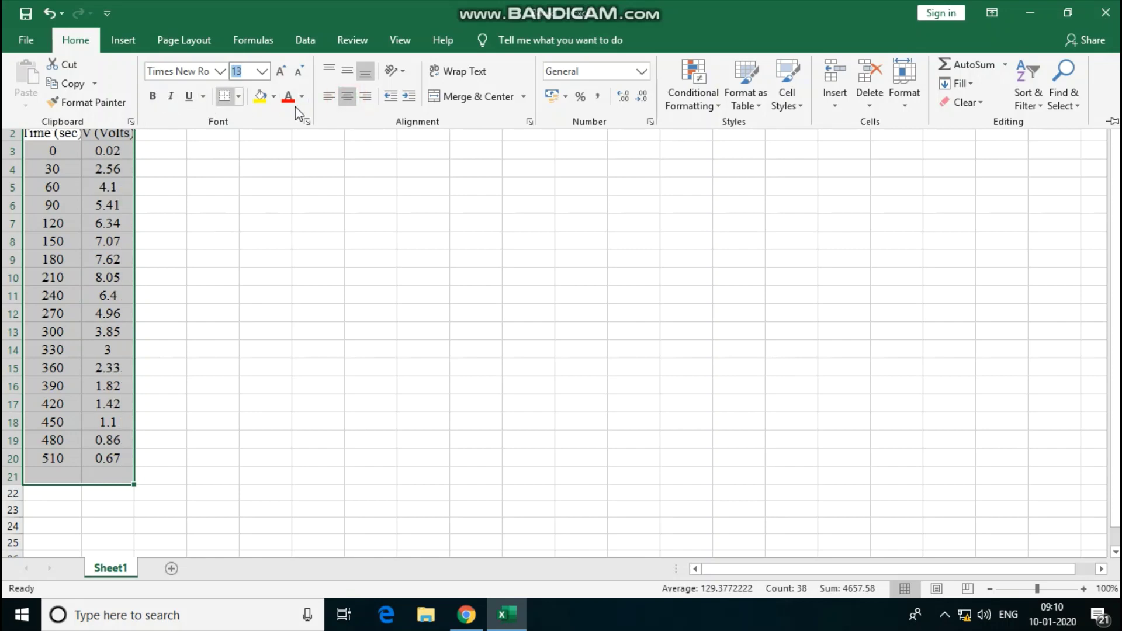
pyautogui.click(242, 95)
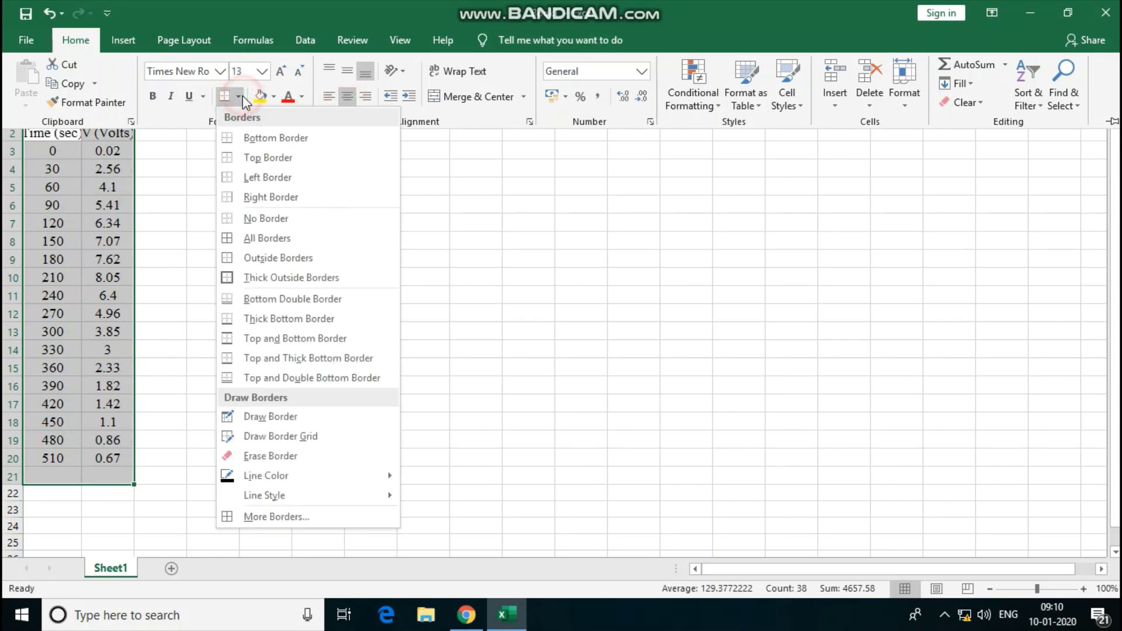
pyautogui.click(268, 238)
pyautogui.click(301, 260)
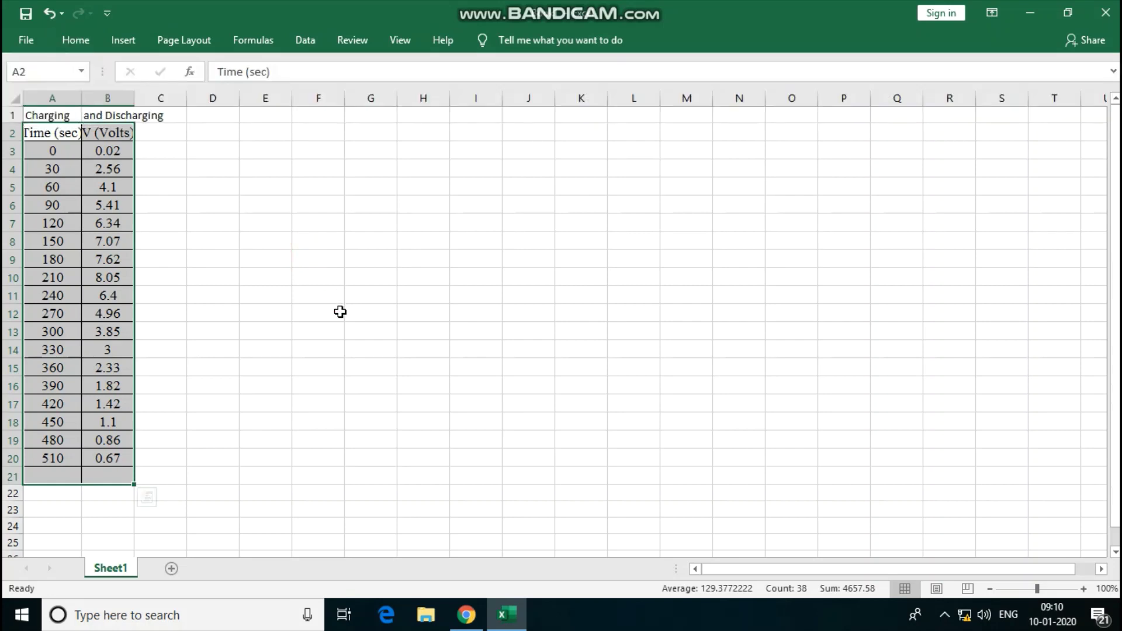
# Colour the 'Charging' heading red.
pyautogui.click(64, 115)
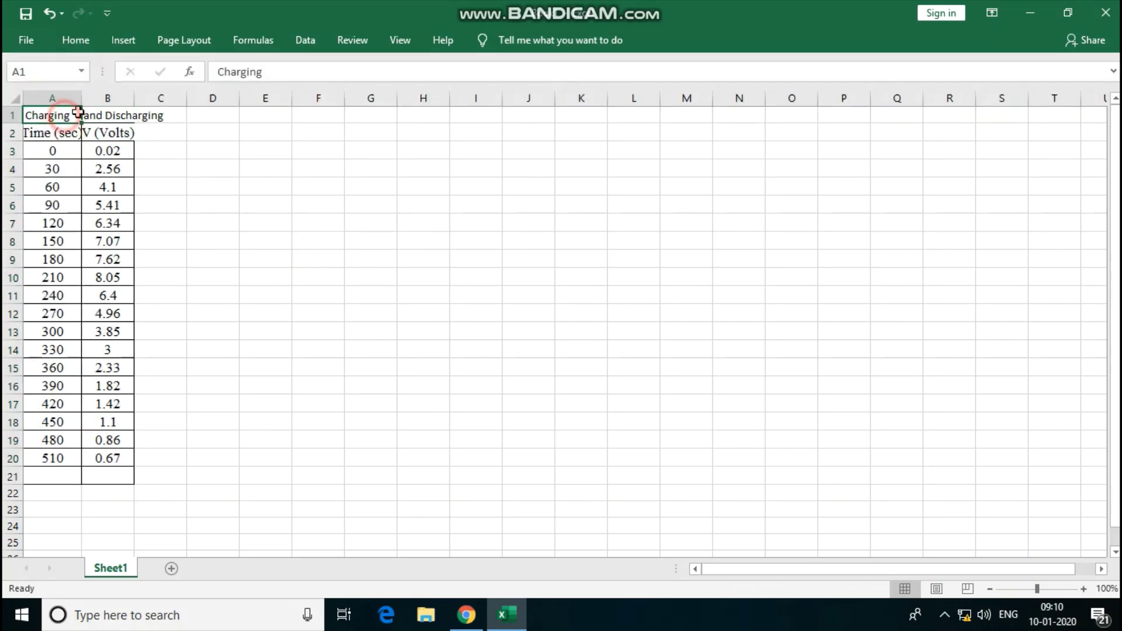
pyautogui.click(76, 41)
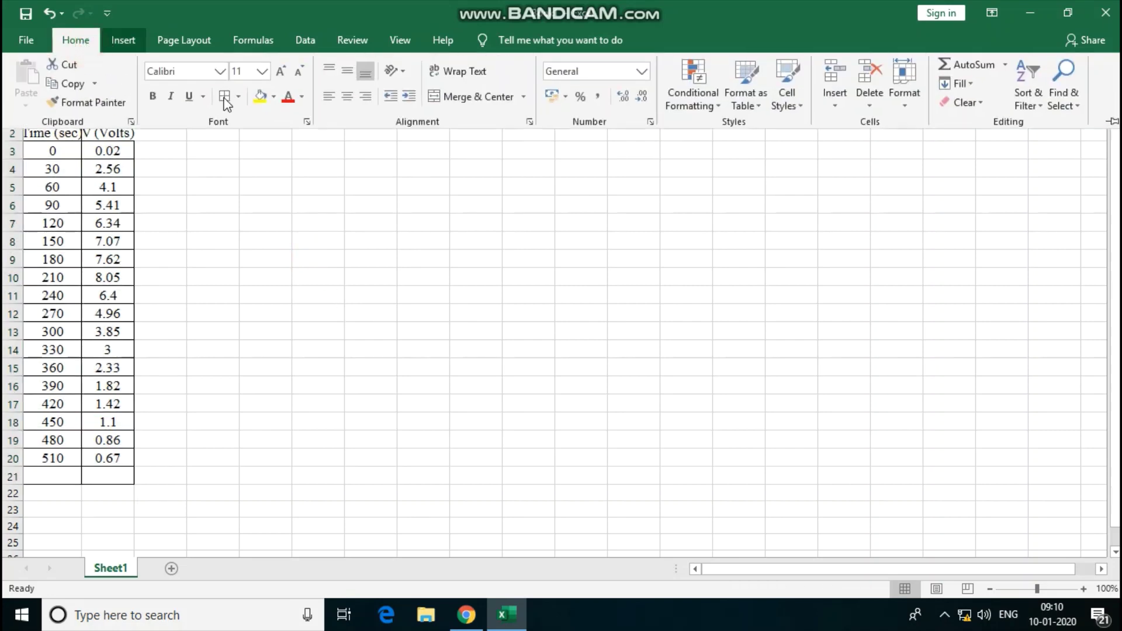
pyautogui.click(290, 98)
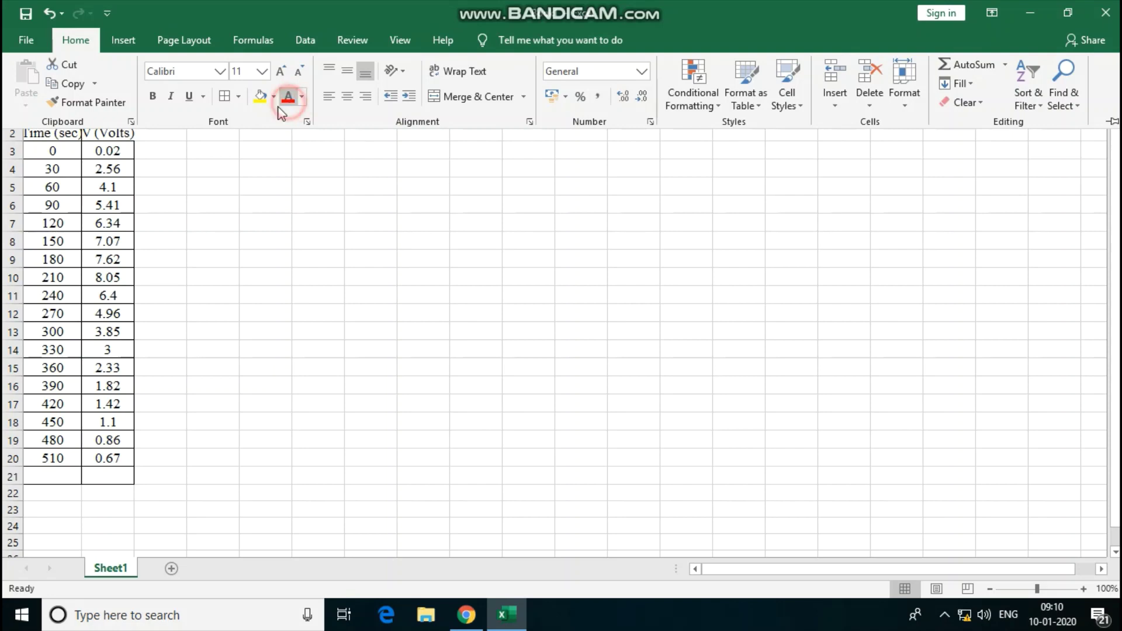
pyautogui.click(226, 193)
# Colour the charging-phase times 0 to 180 in column A red.
pyautogui.moveTo(61, 151)
pyautogui.mouseDown()
pyautogui.moveTo(59, 352)
pyautogui.moveTo(62, 309)
pyautogui.mouseUp()
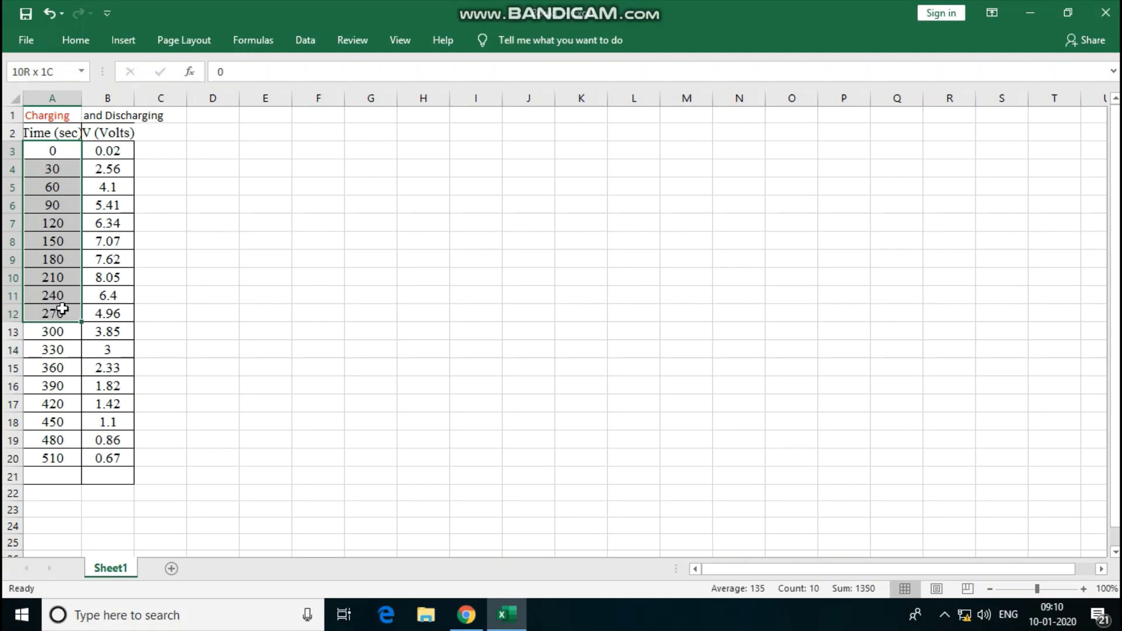
pyautogui.moveTo(62, 309); pyautogui.dragTo(62, 259)
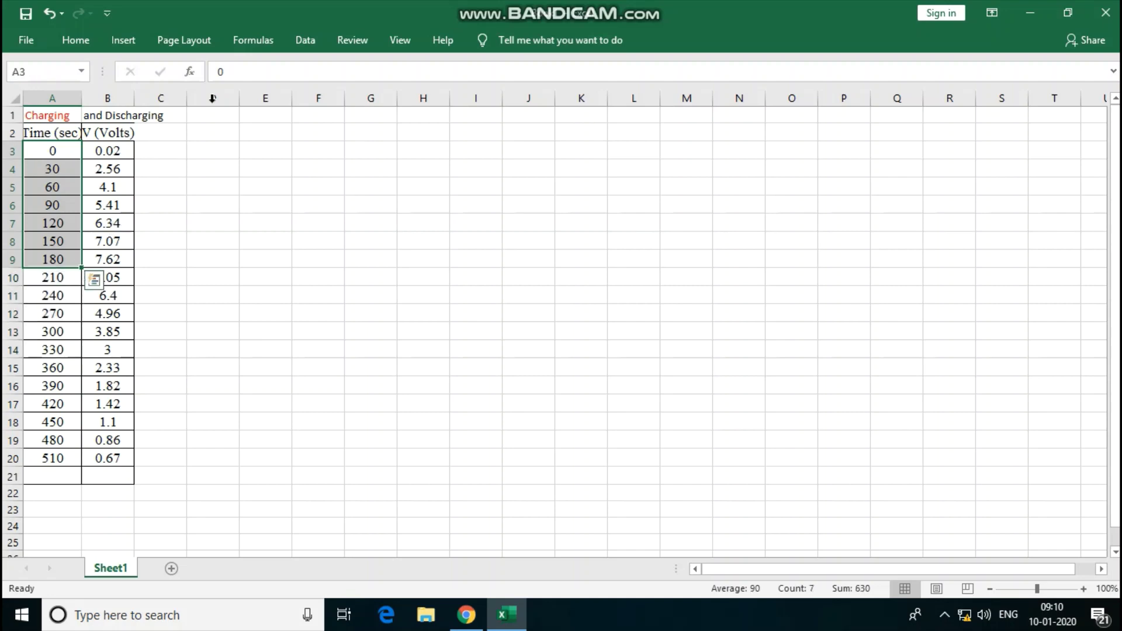
pyautogui.click(75, 39)
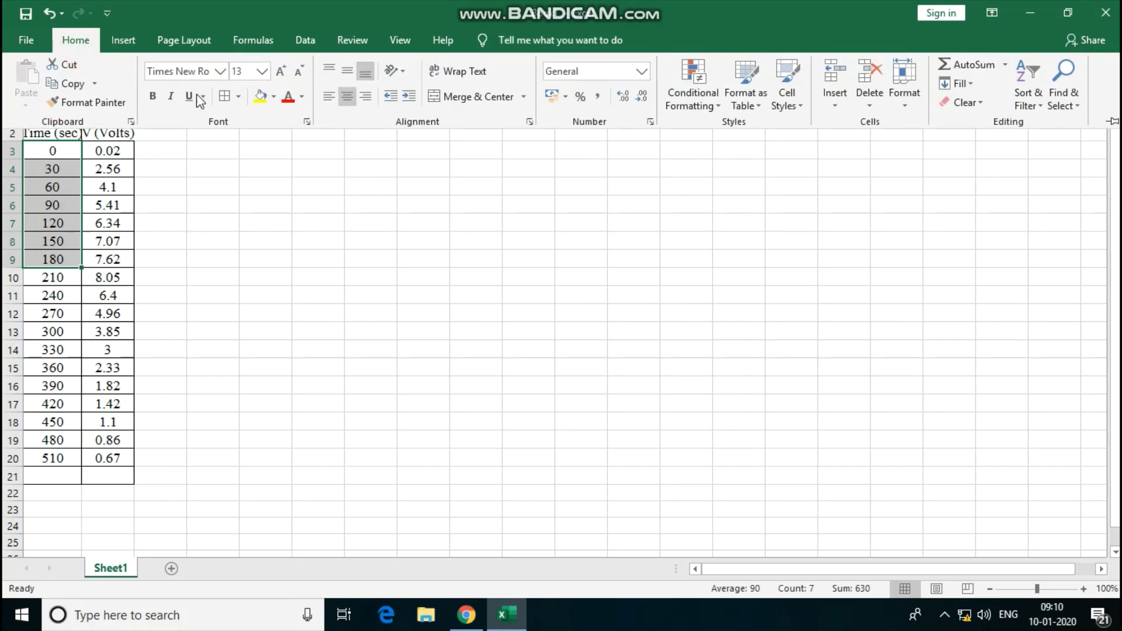
pyautogui.click(287, 98)
pyautogui.click(168, 175)
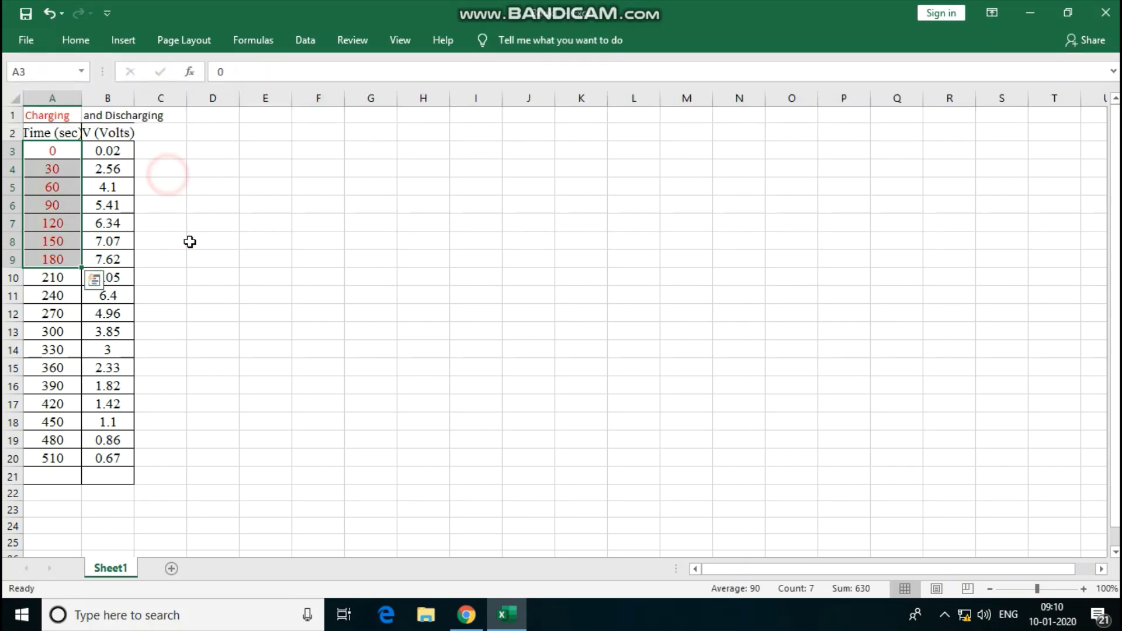
# Colour the word 'Discharging' in the heading purple.
pyautogui.click(120, 118)
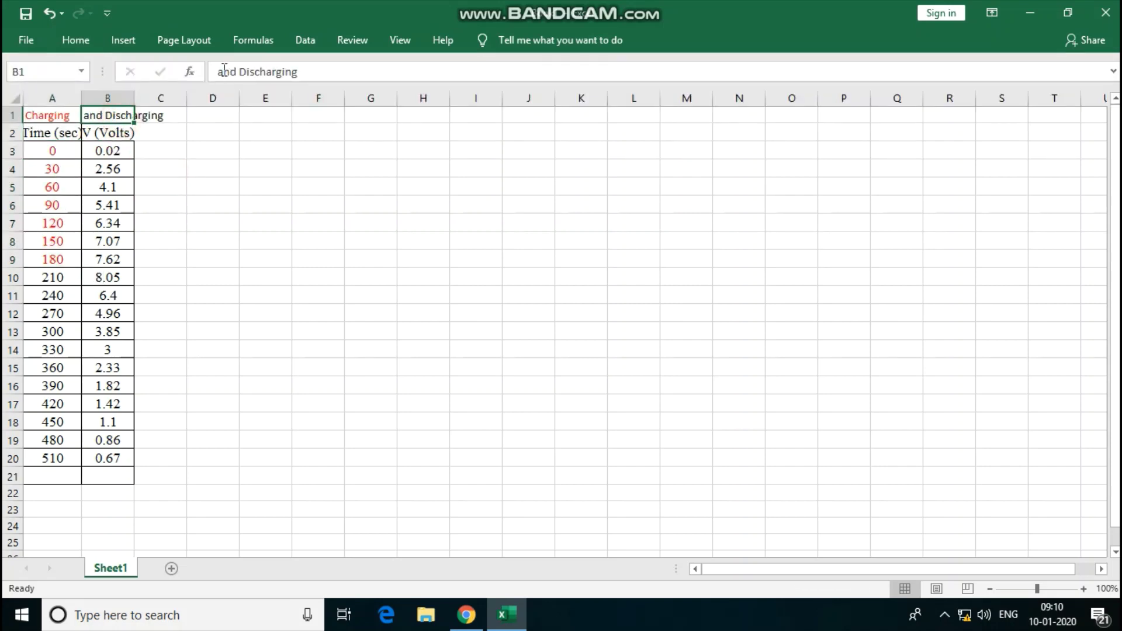
pyautogui.moveTo(239, 72); pyautogui.dragTo(308, 73)
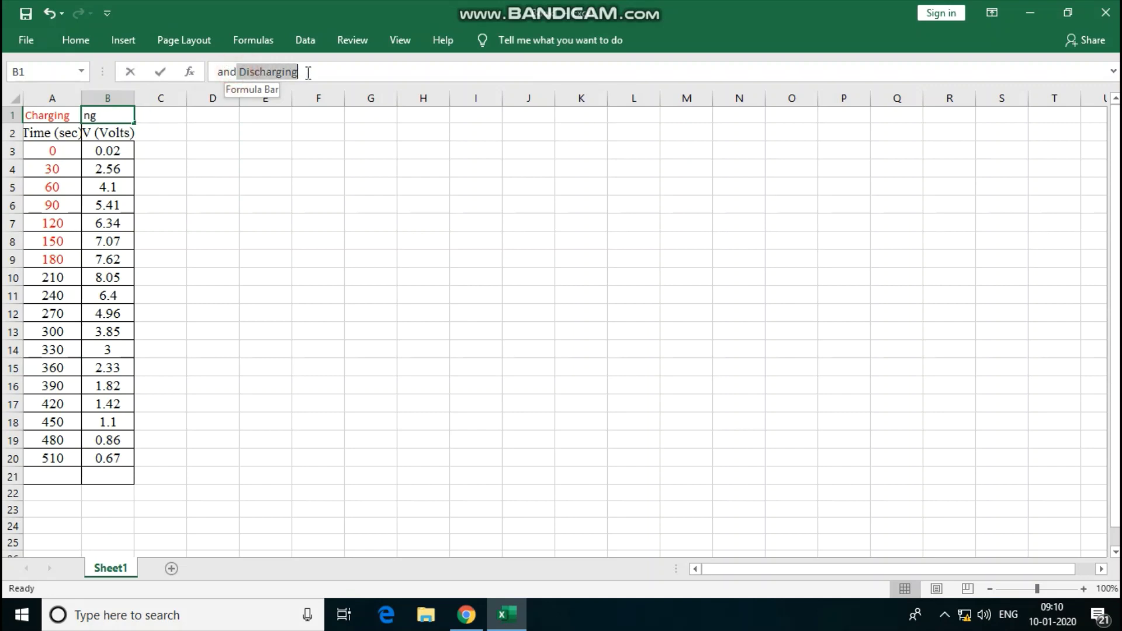
pyautogui.click(77, 40)
pyautogui.click(302, 97)
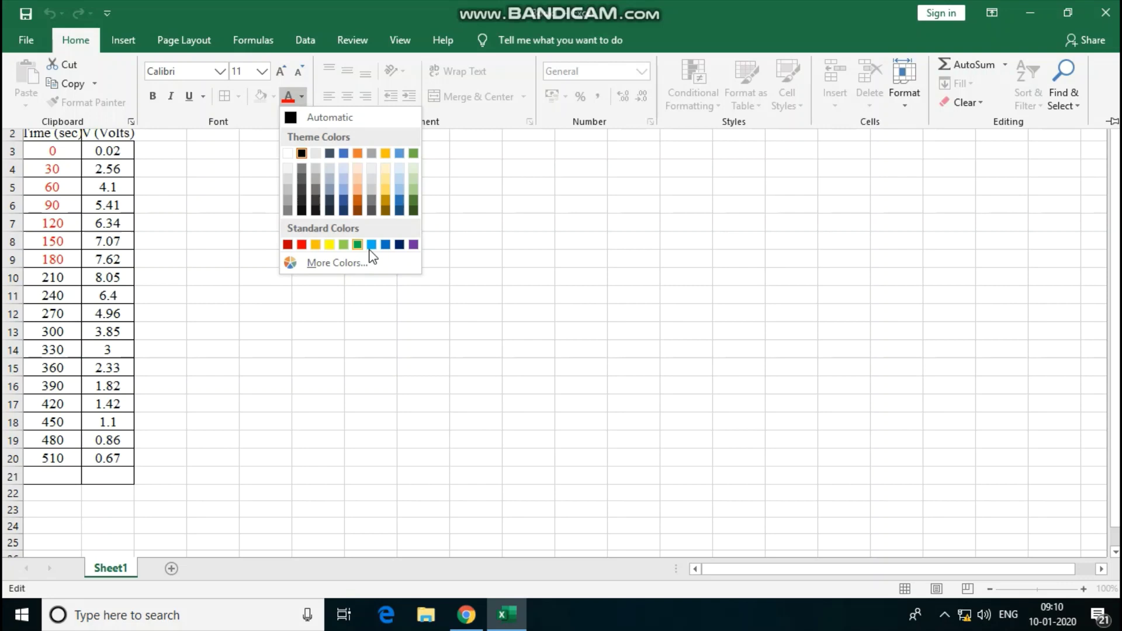
pyautogui.click(400, 246)
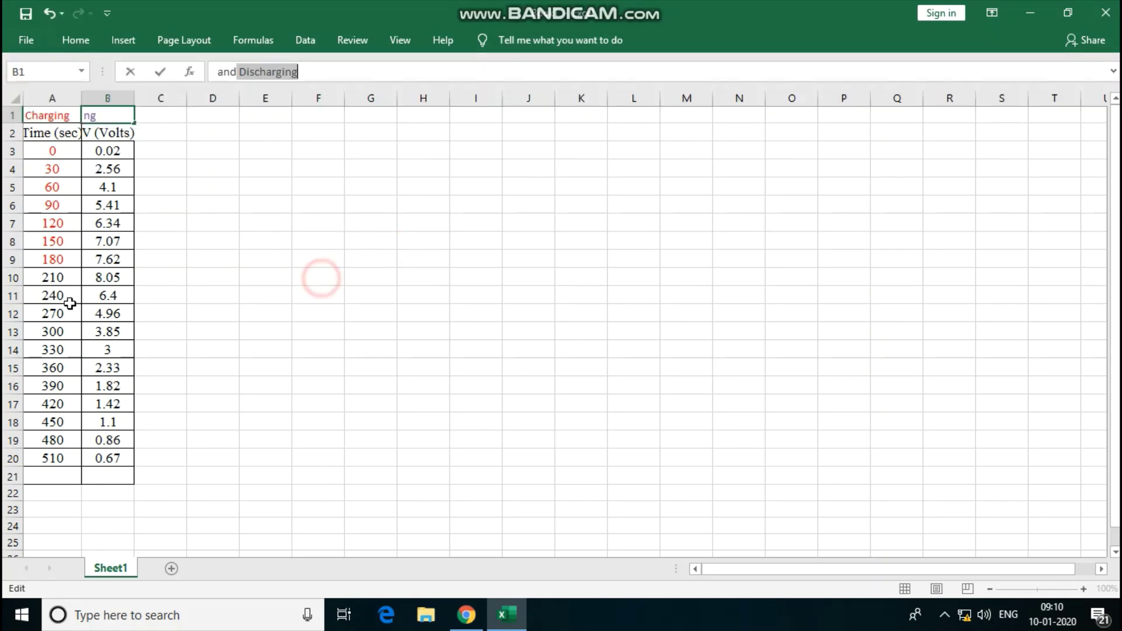
# Colour the discharging-phase times 210 to 510 in column A purple.
pyautogui.moveTo(64, 280); pyautogui.dragTo(61, 459)
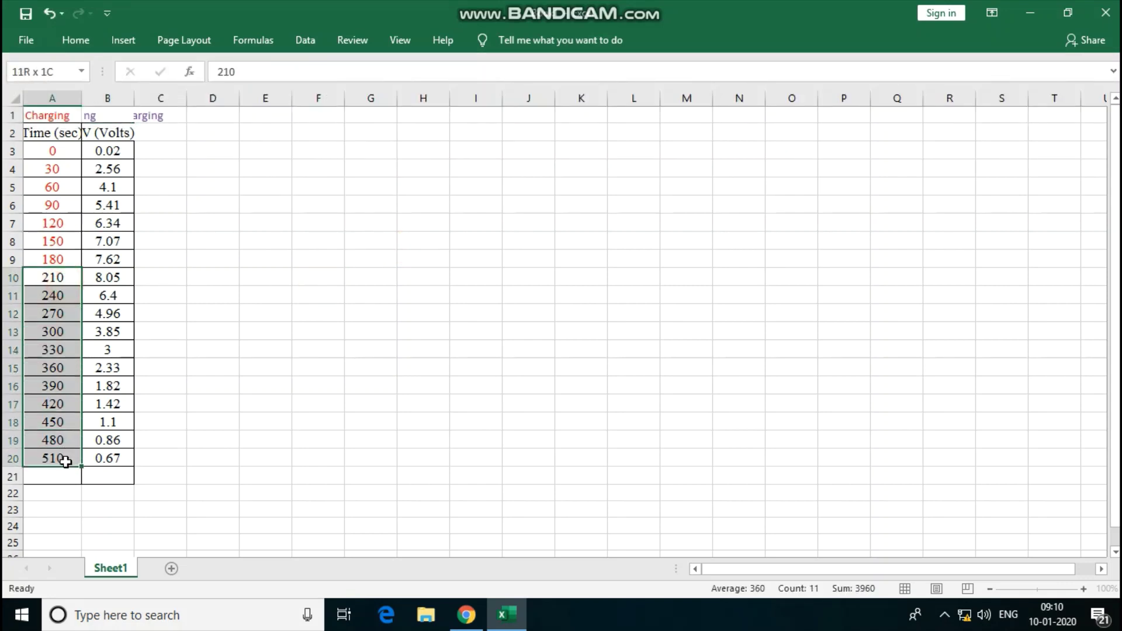
pyautogui.click(78, 40)
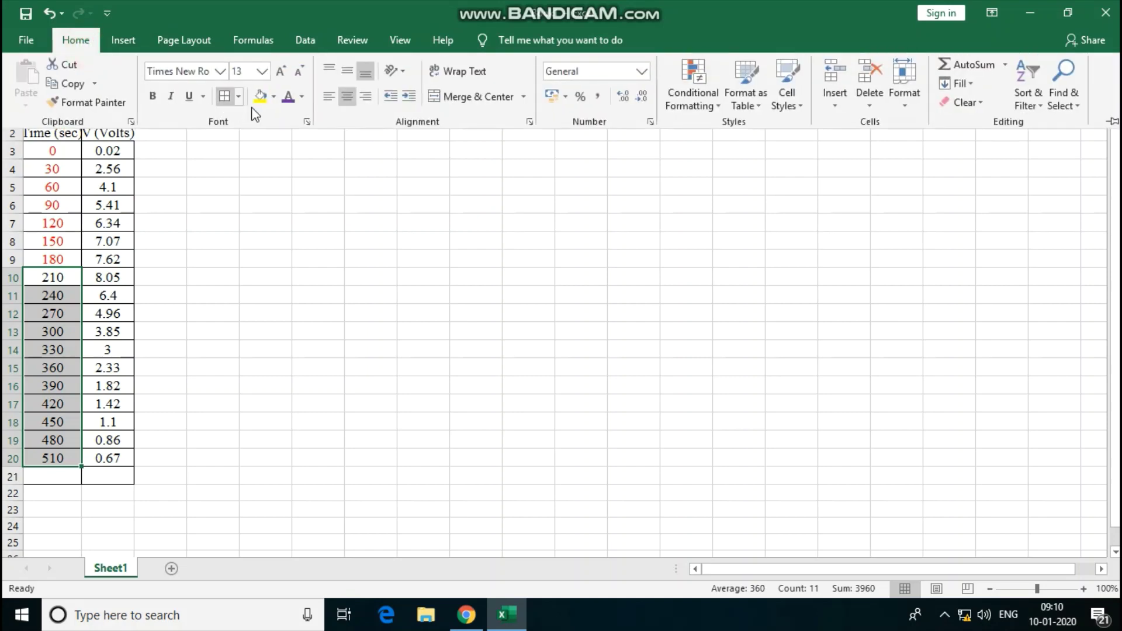
pyautogui.click(289, 99)
pyautogui.click(286, 259)
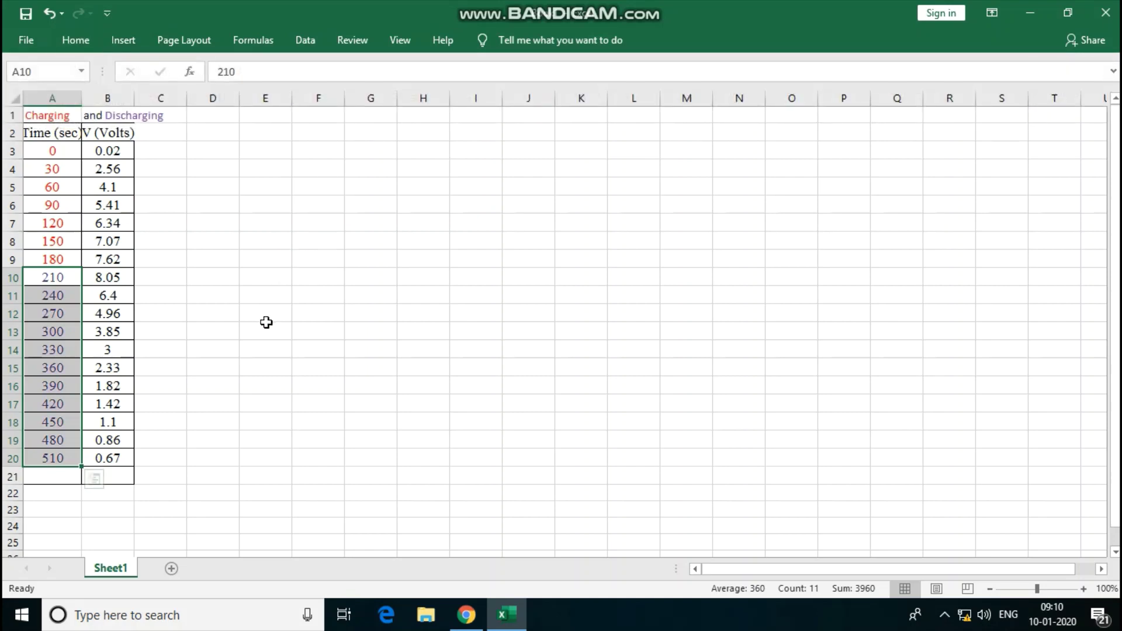
# Select the time and voltage data A3:B20 and bring up the scatter chart types under Insert.
pyautogui.moveTo(58, 150); pyautogui.dragTo(120, 459)
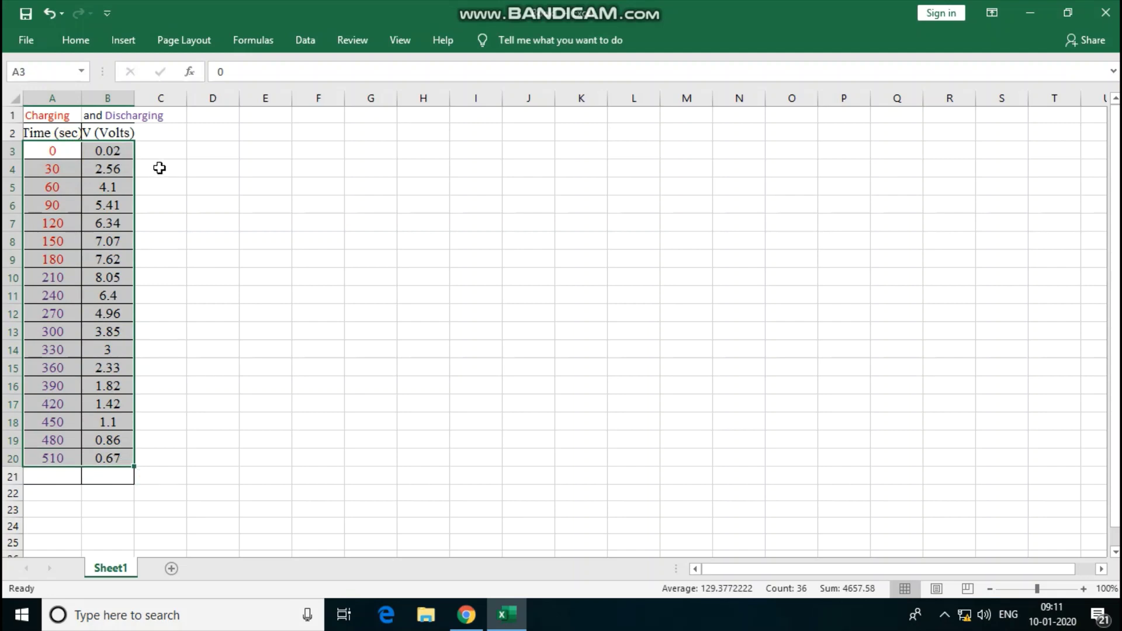
pyautogui.click(131, 46)
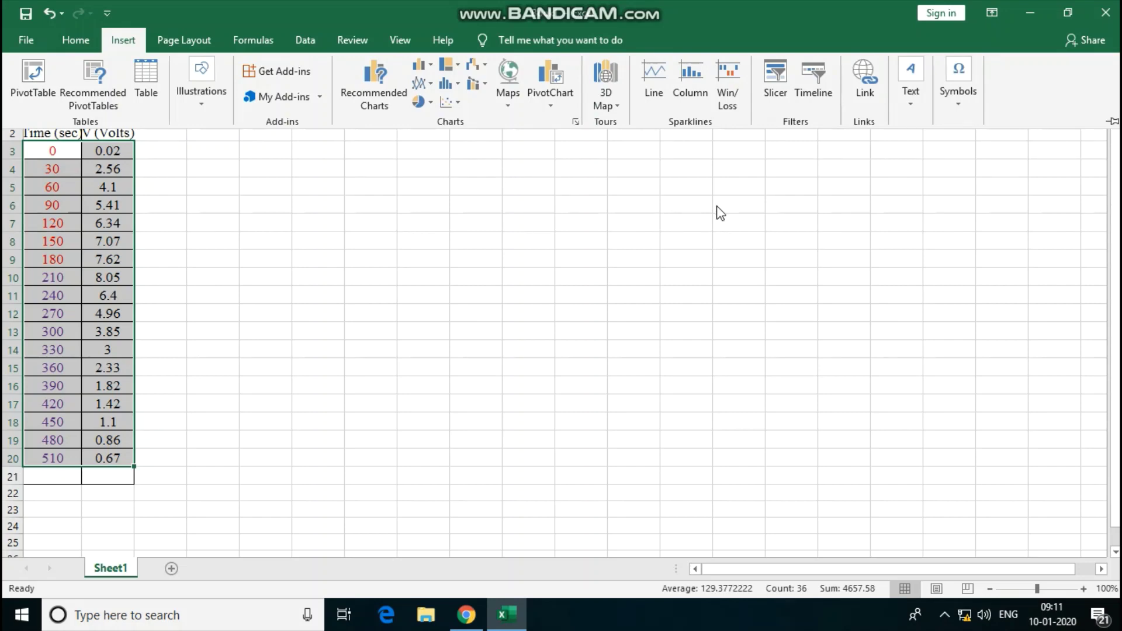
pyautogui.click(460, 106)
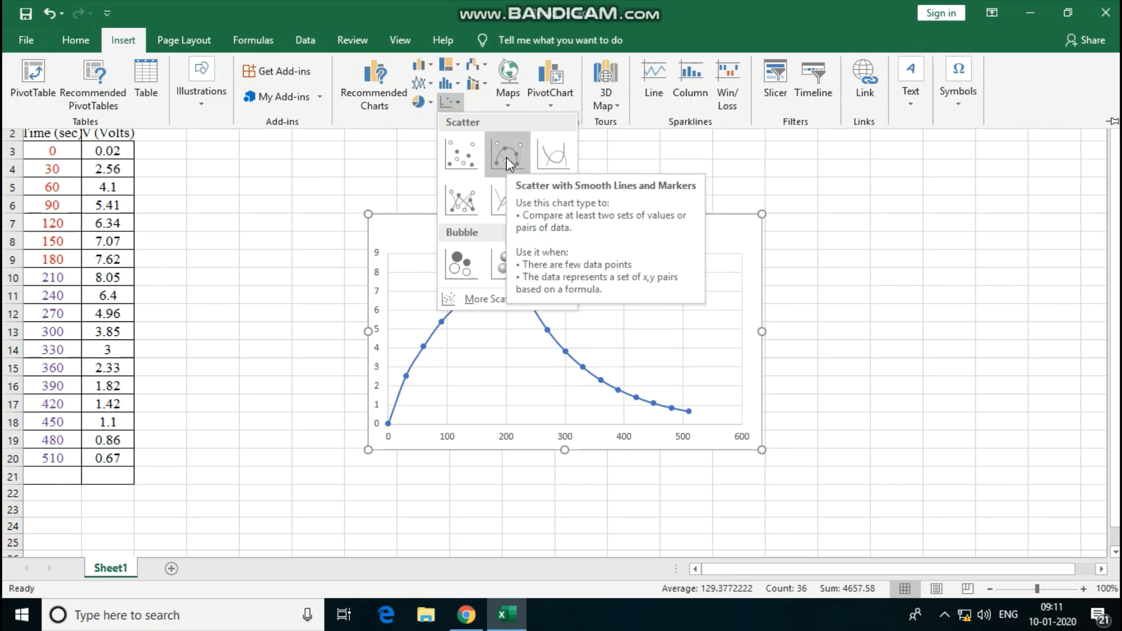
# Insert a scatter chart with smooth lines and markers, move it beside the table and enlarge it.
pyautogui.click(506, 158)
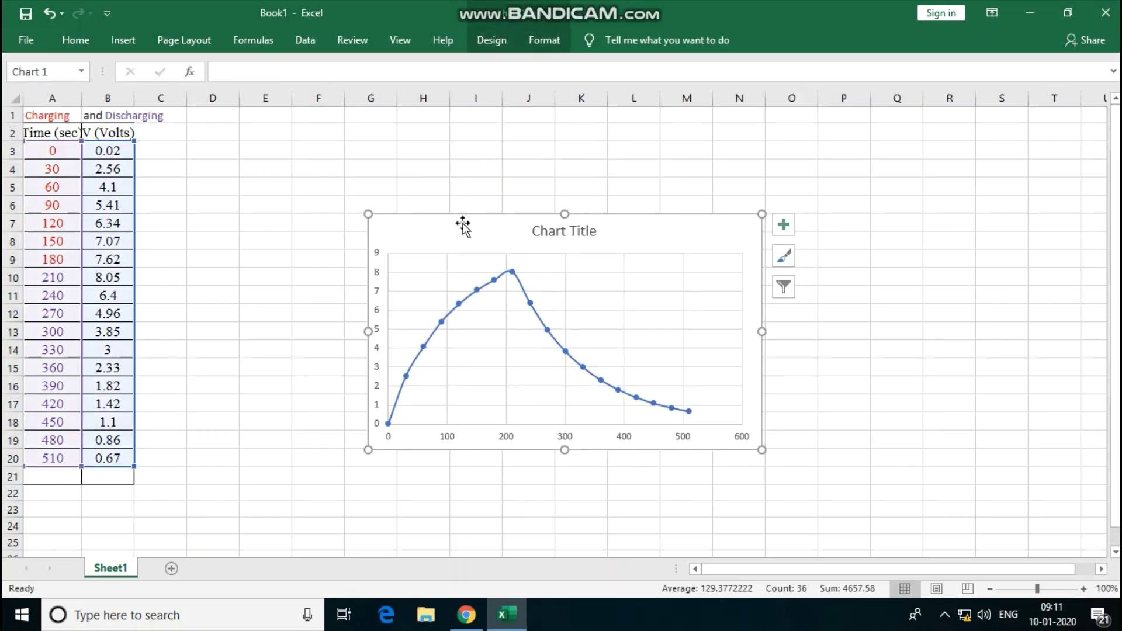
pyautogui.moveTo(459, 221)
pyautogui.mouseDown()
pyautogui.moveTo(313, 145)
pyautogui.moveTo(278, 151)
pyautogui.mouseUp()
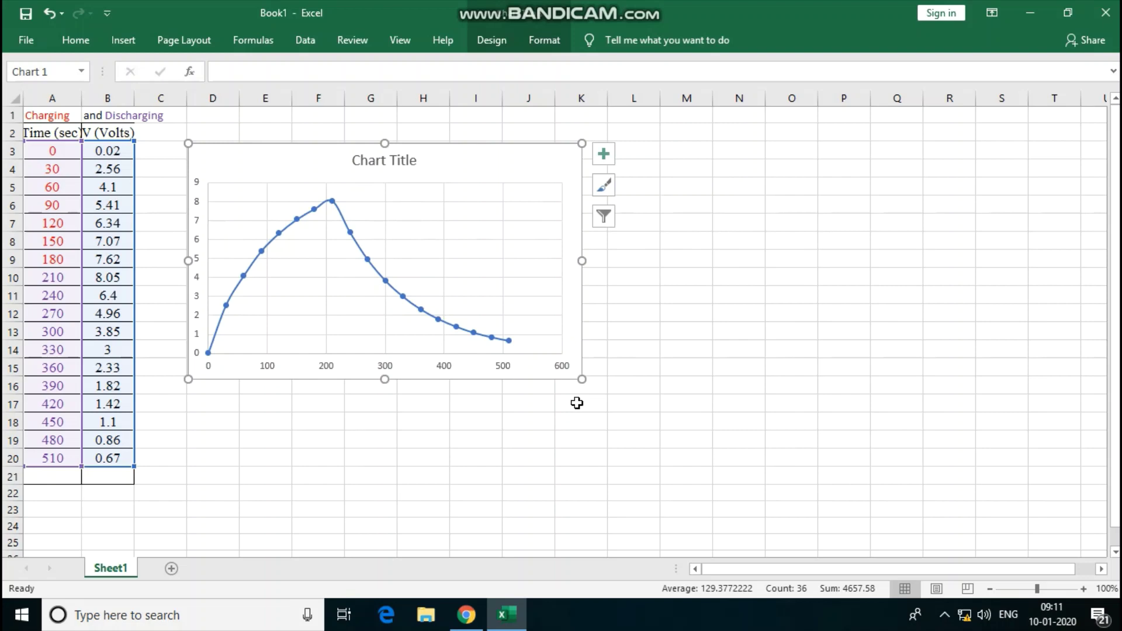
pyautogui.moveTo(581, 380); pyautogui.dragTo(647, 483)
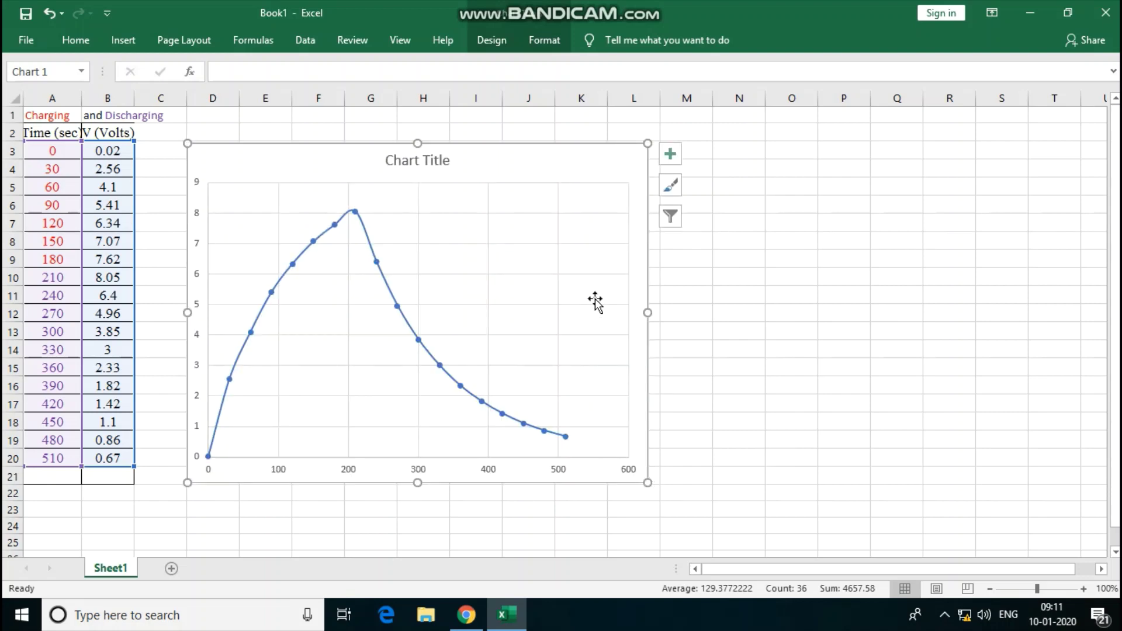
pyautogui.click(492, 44)
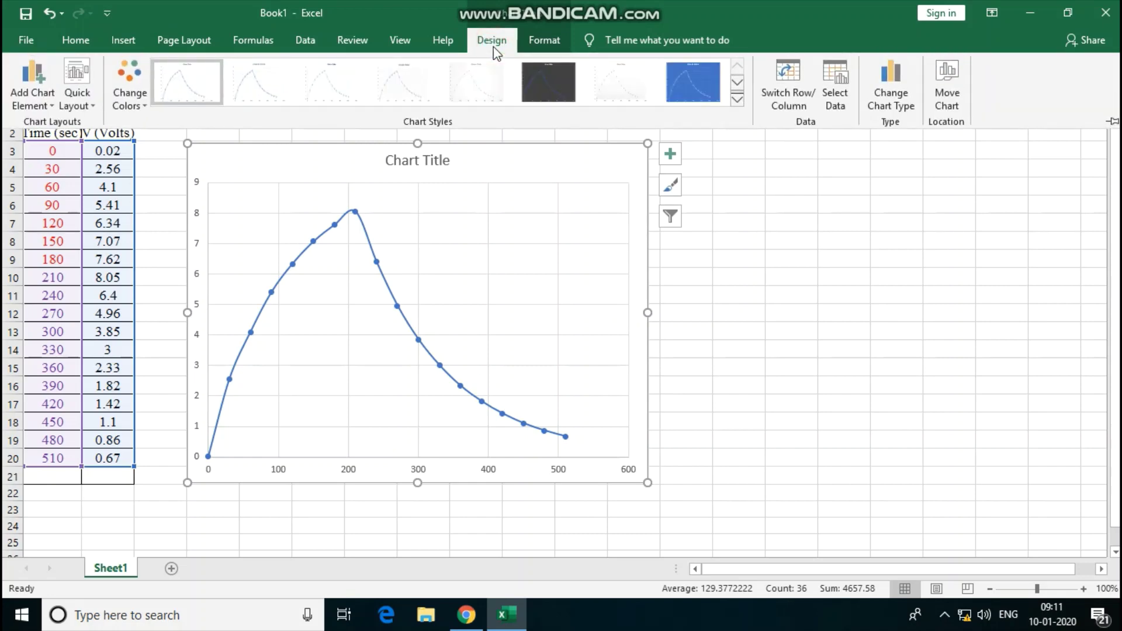
# Apply Quick Layout 1, adding a chart title, axis titles and a Series1 legend.
pyautogui.click(88, 100)
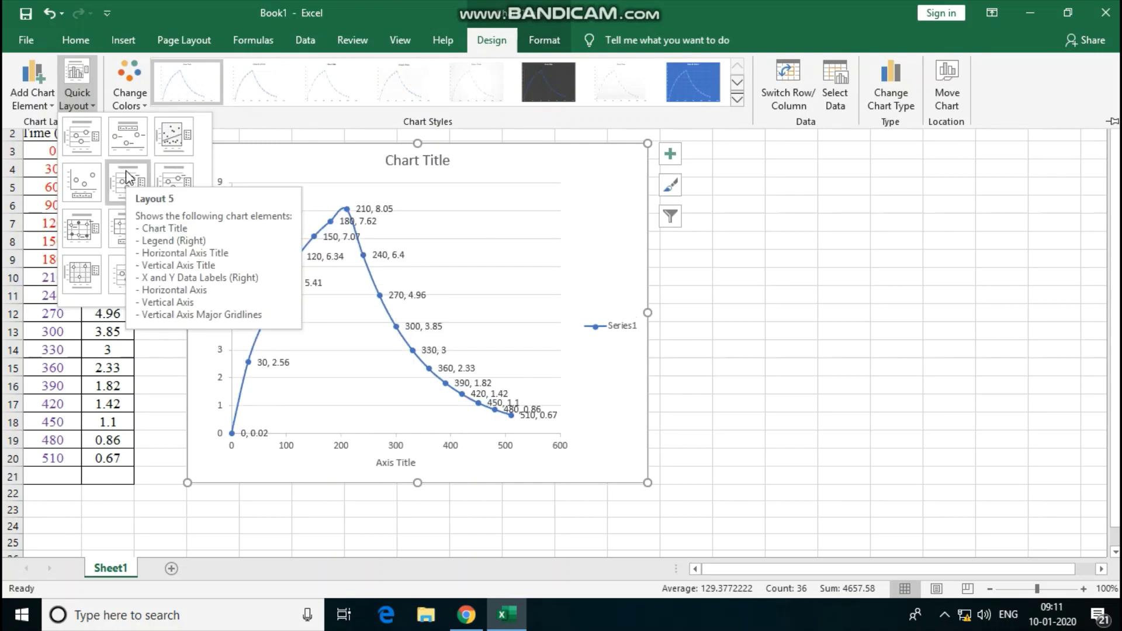
pyautogui.click(89, 156)
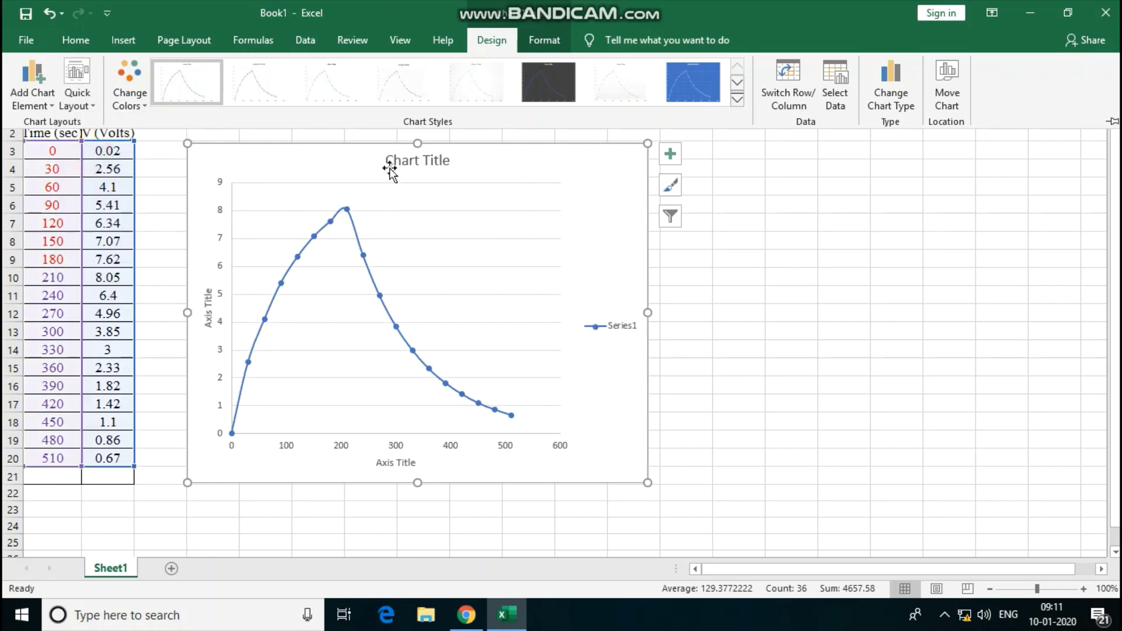
# Set the horizontal axis title to 'Time (sec)', removing the placeholder text.
pyautogui.doubleClick(396, 462)
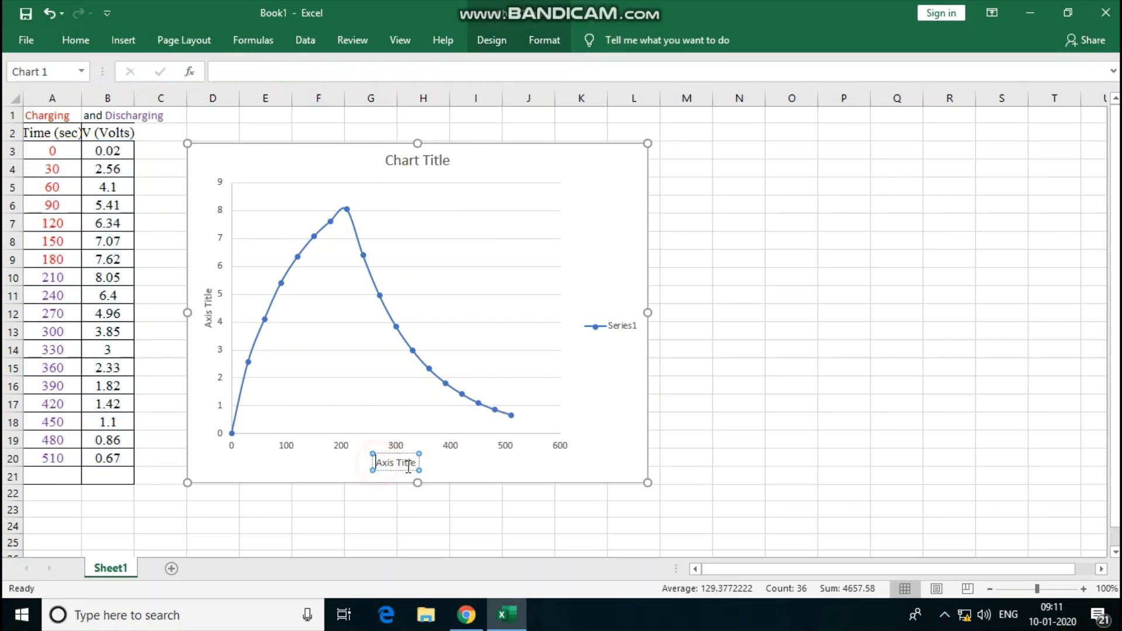
pyautogui.write('Ti')
pyautogui.write('me (sec')
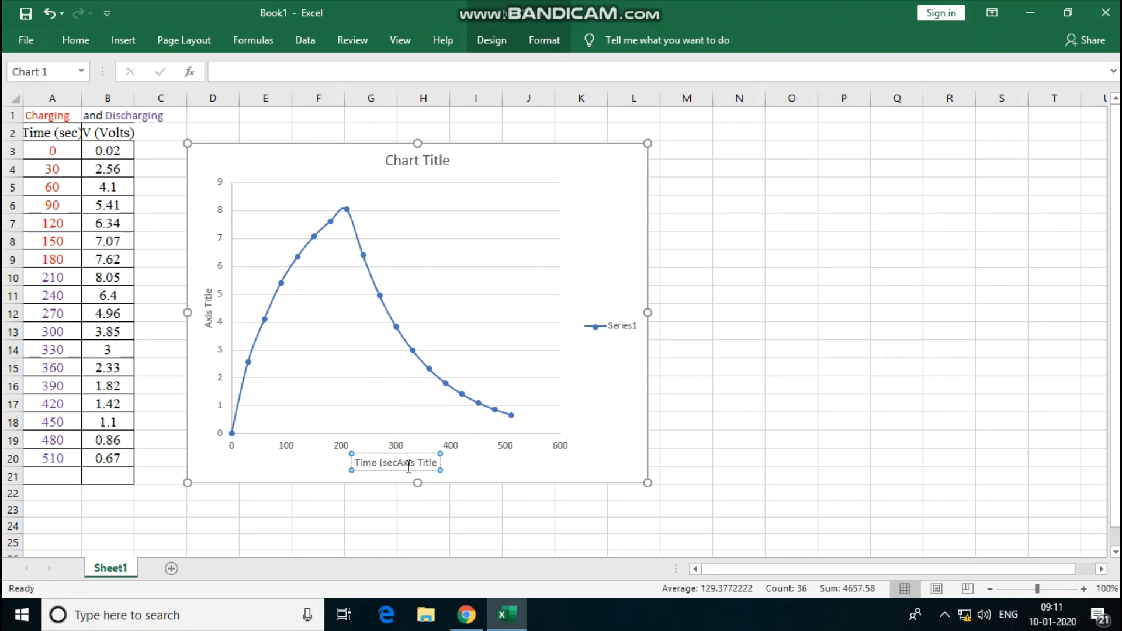
pyautogui.write(')')
pyautogui.press('Delete')
pyautogui.press('Delete')
pyautogui.press('Delete')
pyautogui.press('Delete')
pyautogui.press('Delete')
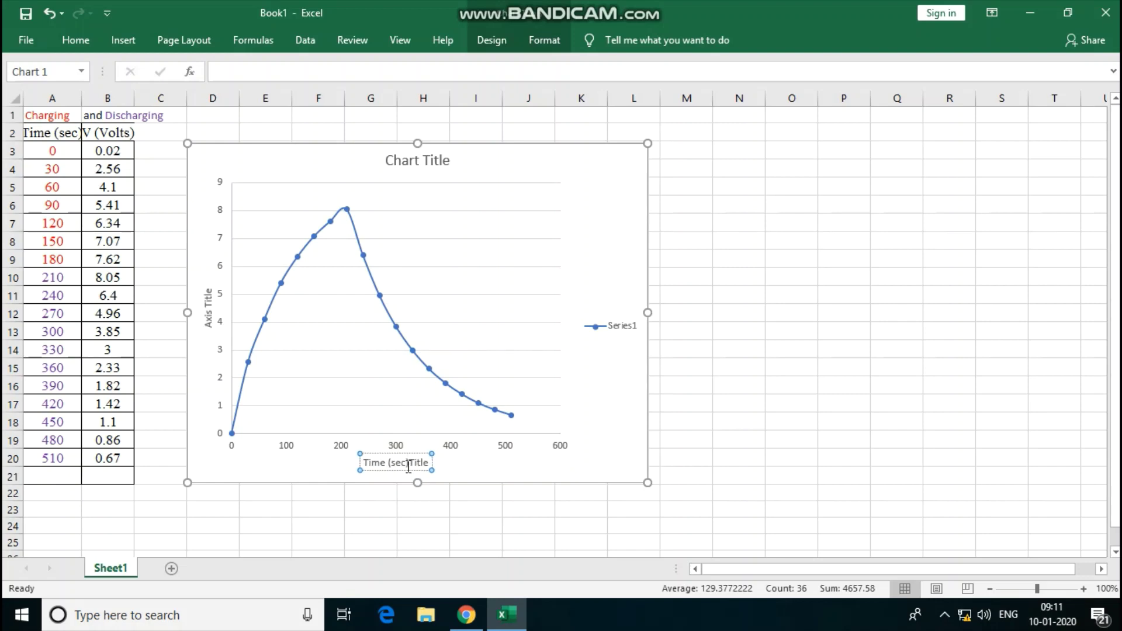
pyautogui.press('Delete')
pyautogui.press('Delete')
pyautogui.press('Delete')
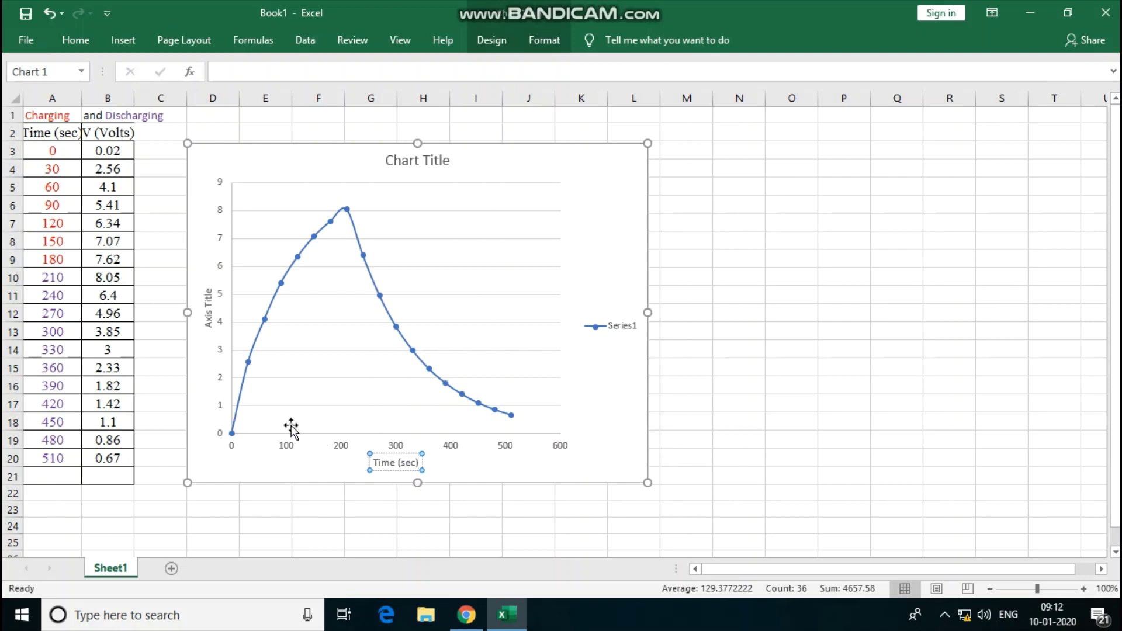
# Set the vertical axis title to 'V (Volts)', clearing the placeholder and stray letter.
pyautogui.click(211, 322)
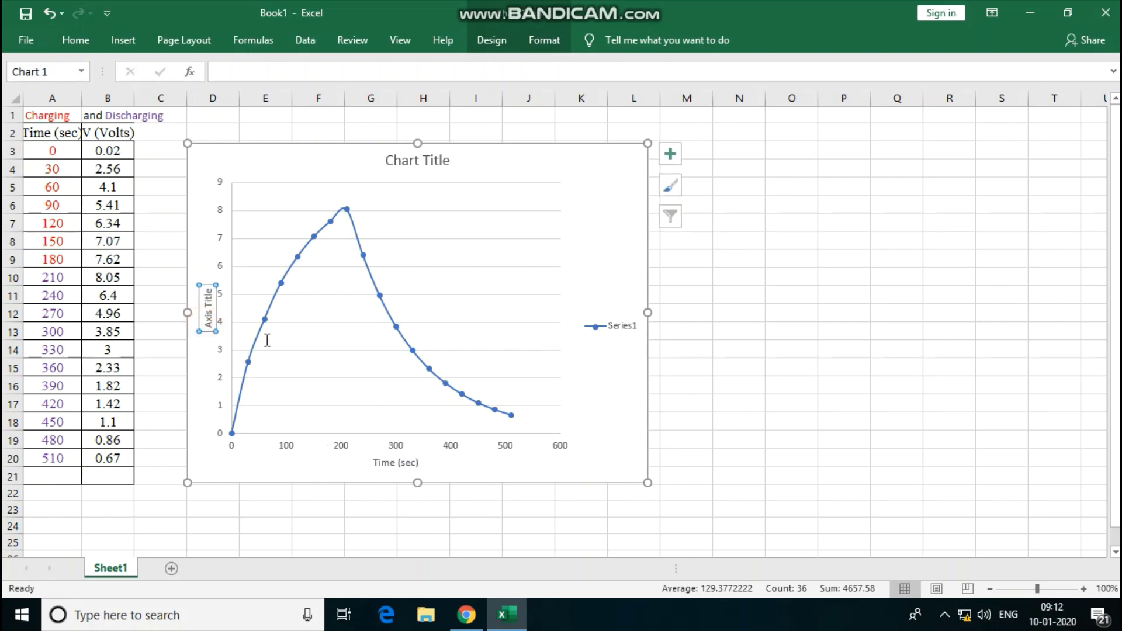
pyautogui.hotkey('ctrl', '1')
pyautogui.press('F2')
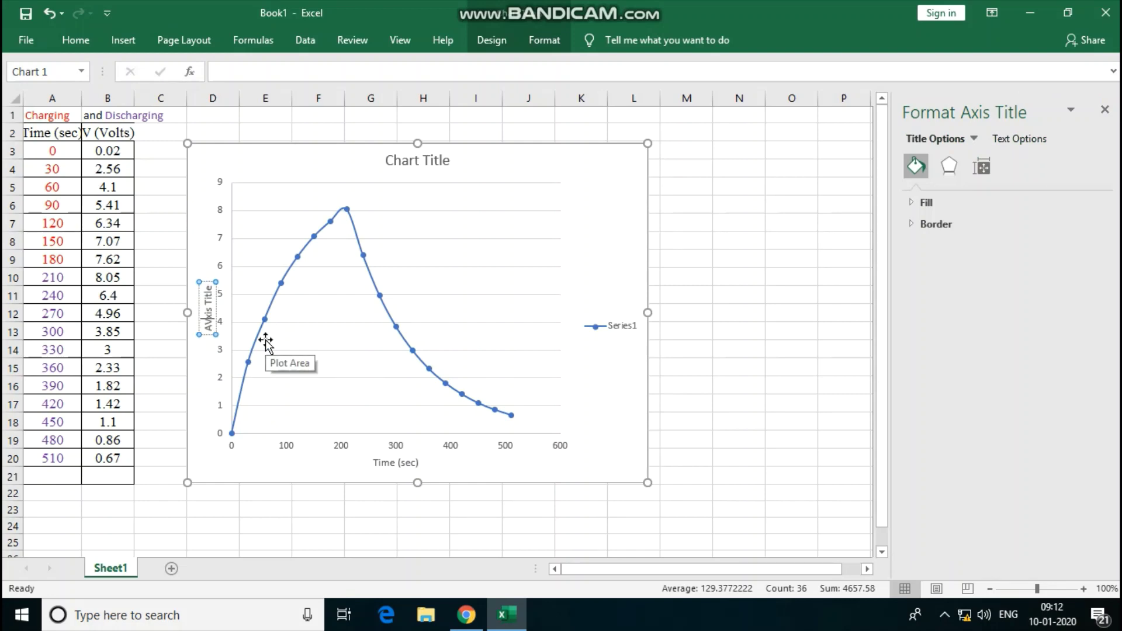
pyautogui.write('(')
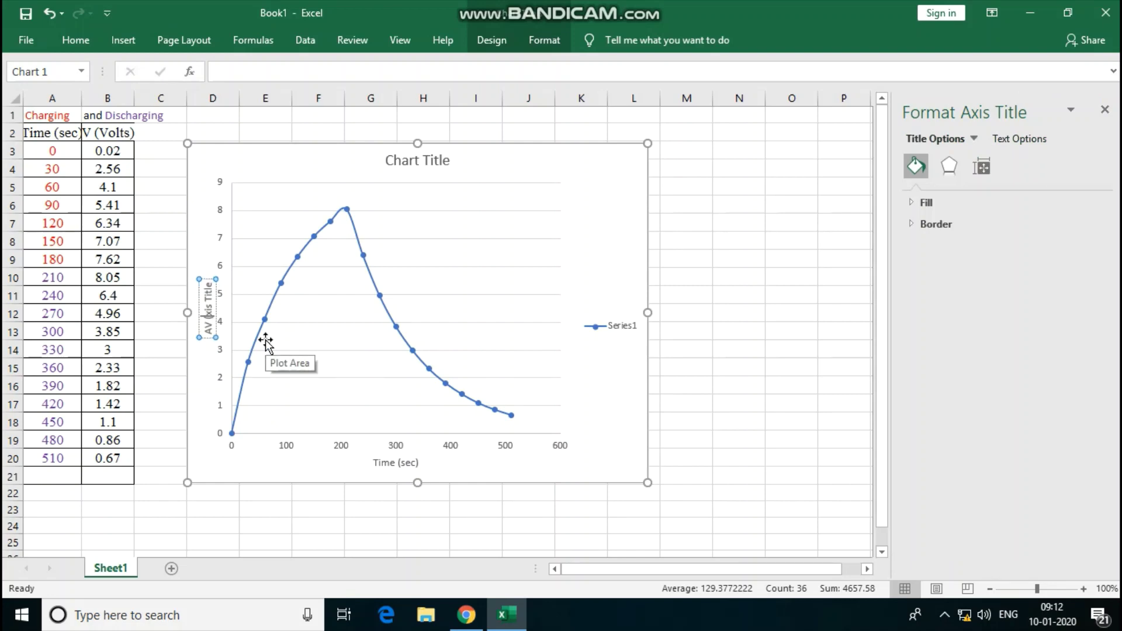
pyautogui.write('Volts')
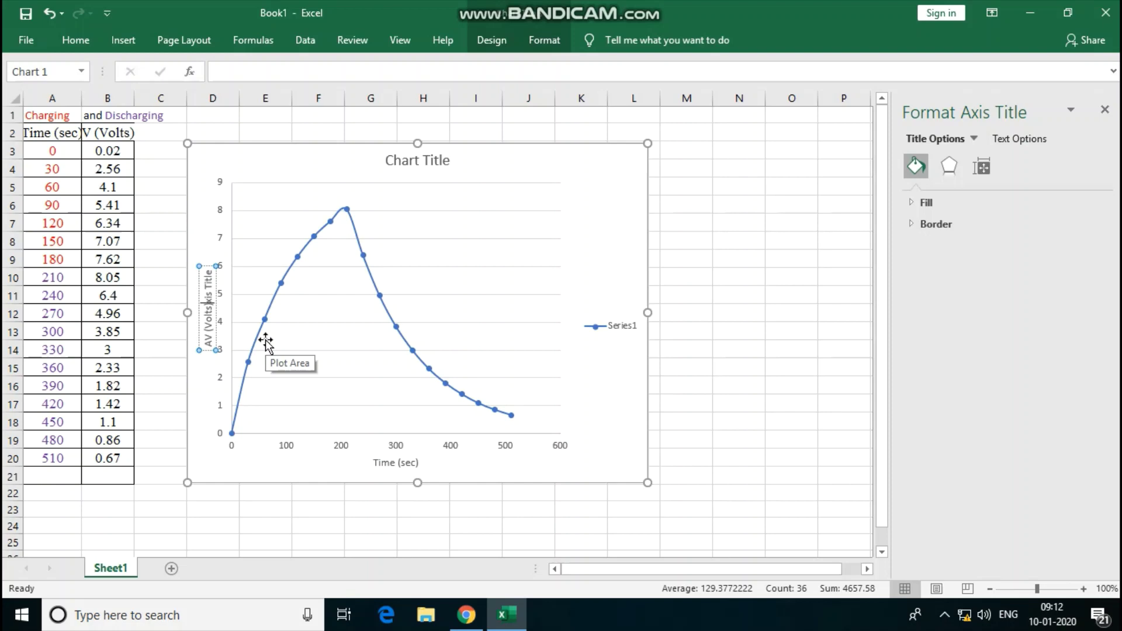
pyautogui.press('Delete')
pyautogui.press('Delete')
pyautogui.press('Delete')
pyautogui.press('Delete')
pyautogui.press('Delete')
pyautogui.press('Delete')
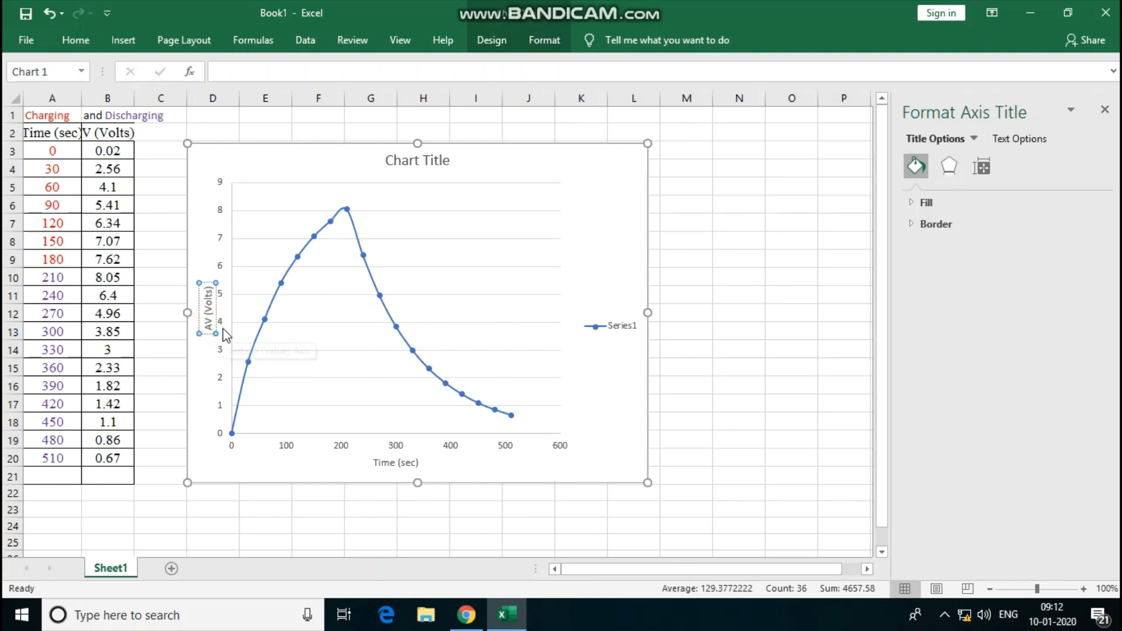
pyautogui.press('BackSpace')
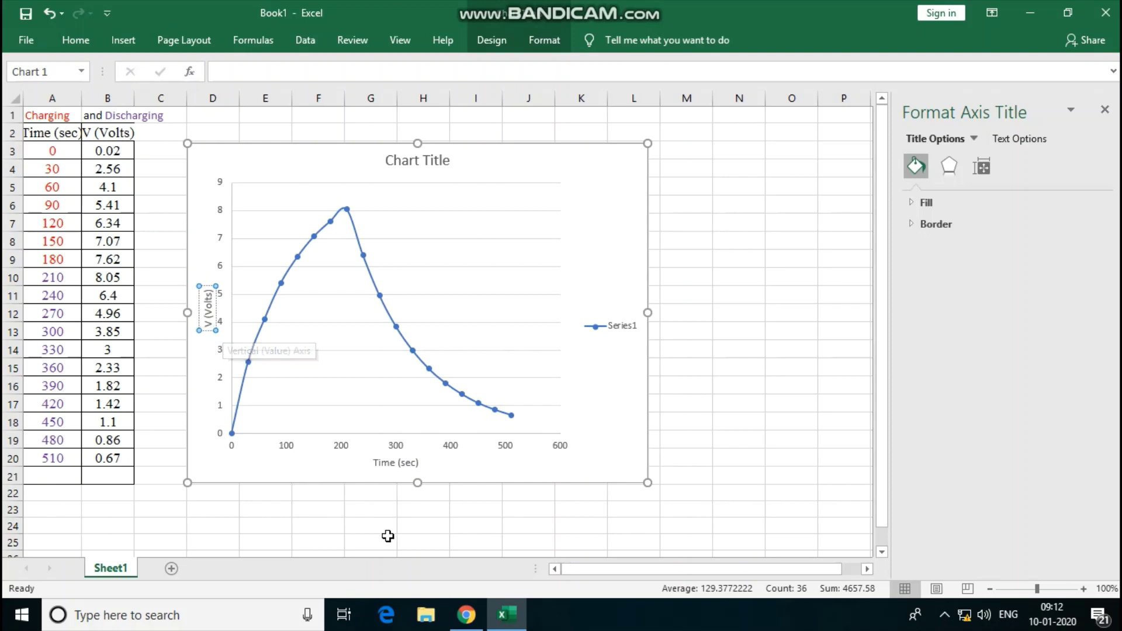
pyautogui.click(386, 536)
# Enter 'Charging and discharging of Capacitor' as the chart title.
pyautogui.click(393, 163)
pyautogui.click(384, 159)
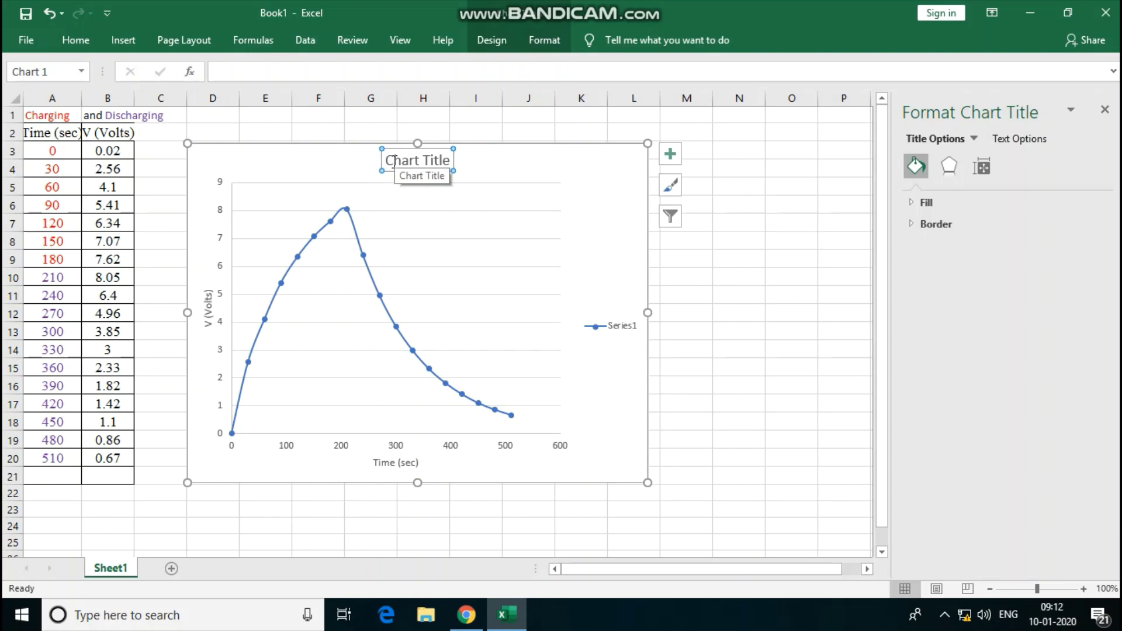
pyautogui.write('C')
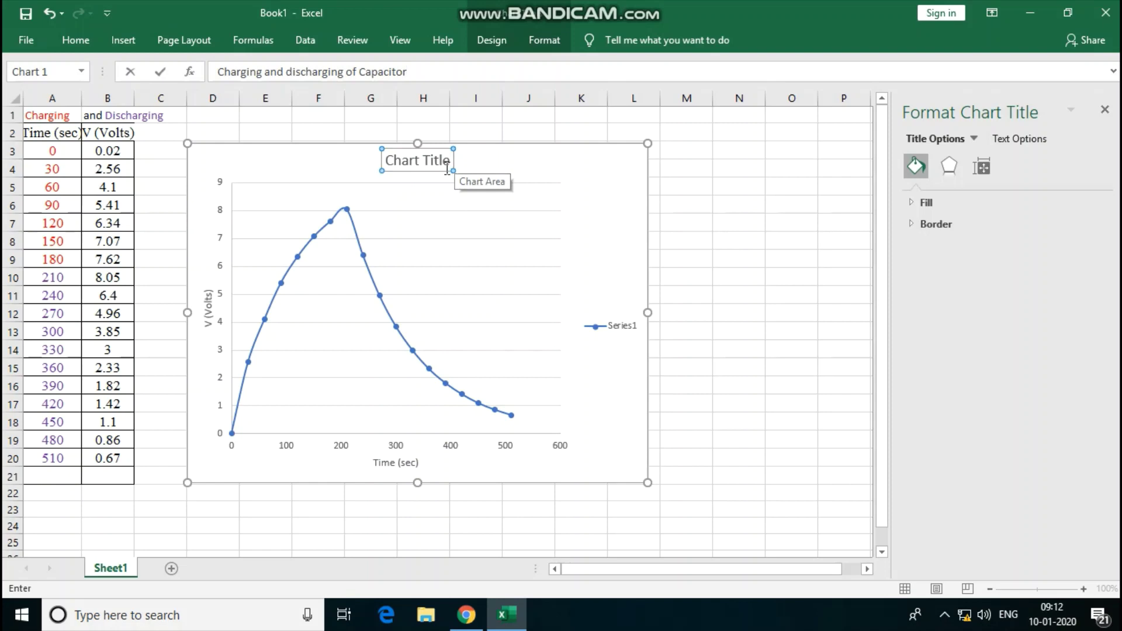
pyautogui.click(680, 256)
# Delete the Series1 legend, nudge the chart left and enlarge it slightly.
pyautogui.click(614, 333)
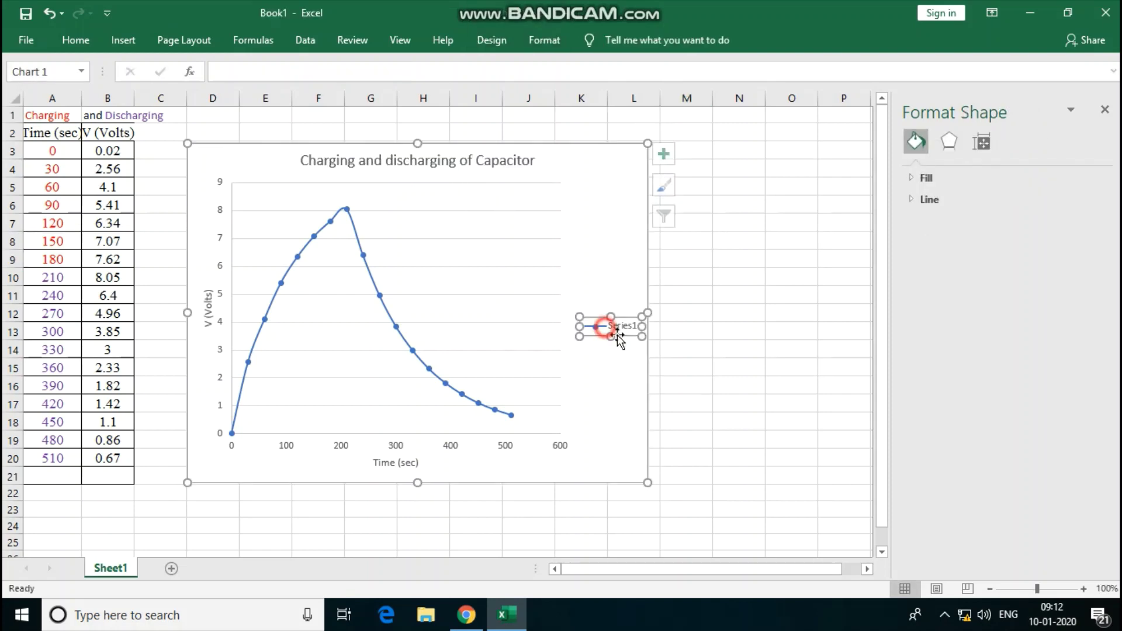
pyautogui.press('Delete')
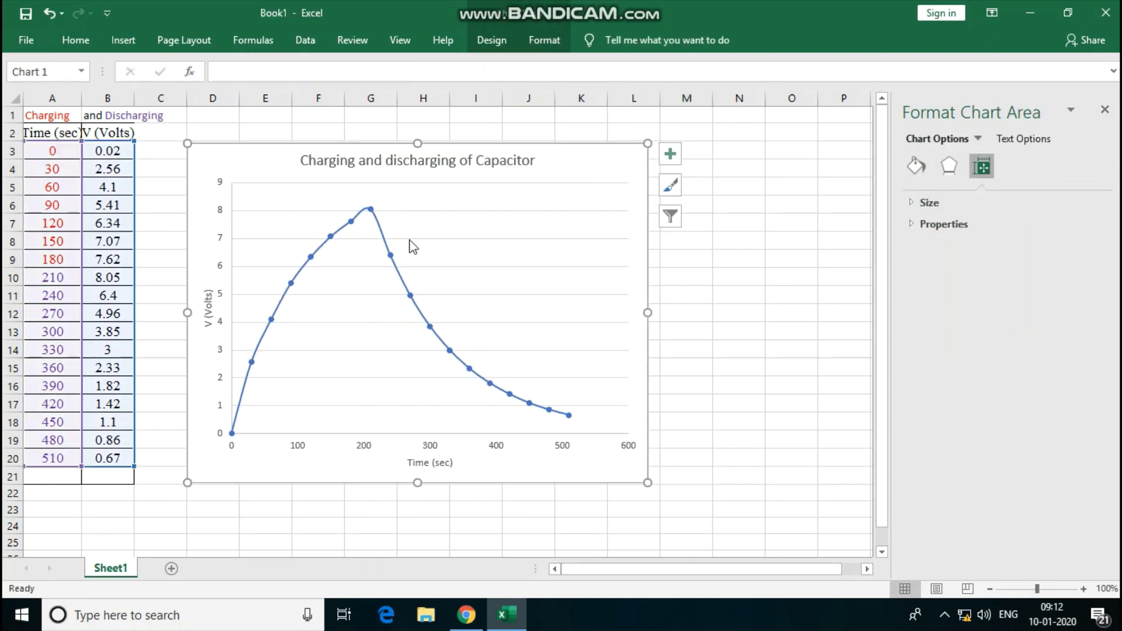
pyautogui.moveTo(219, 156); pyautogui.dragTo(189, 150)
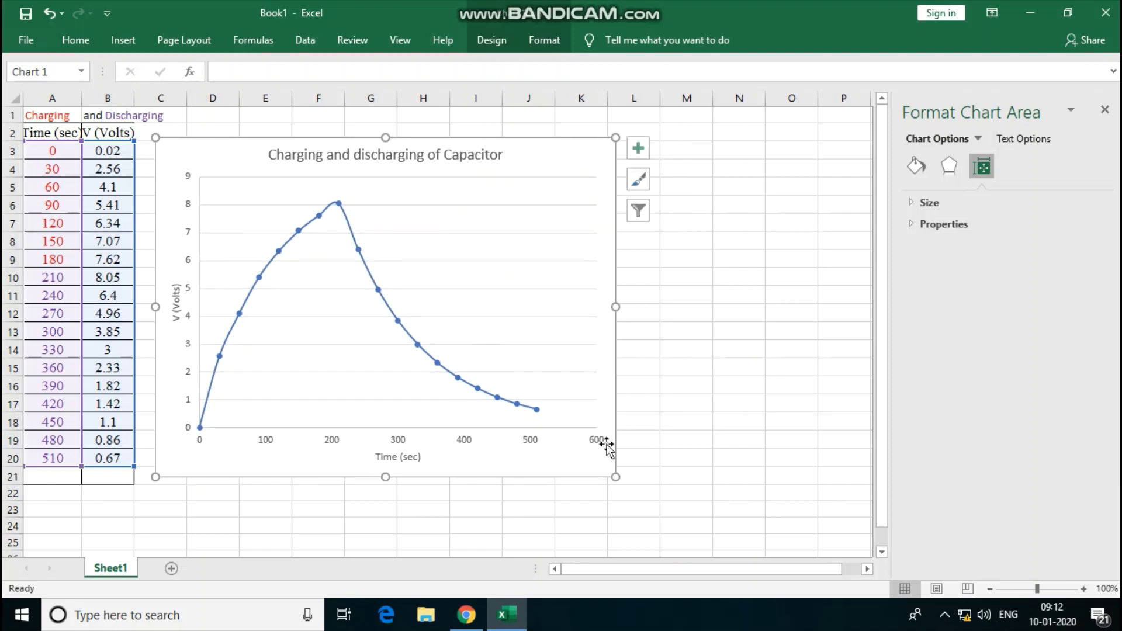
pyautogui.moveTo(616, 477); pyautogui.dragTo(646, 478)
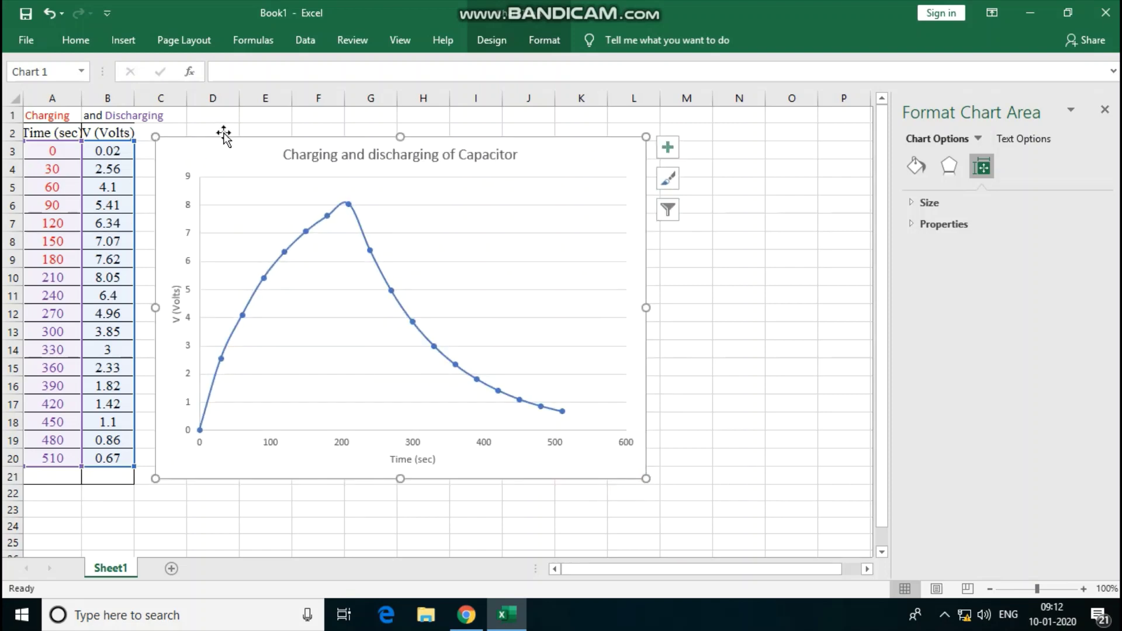
# Apply Times New Roman at size 13 to all chart text from the Home tab.
pyautogui.click(81, 40)
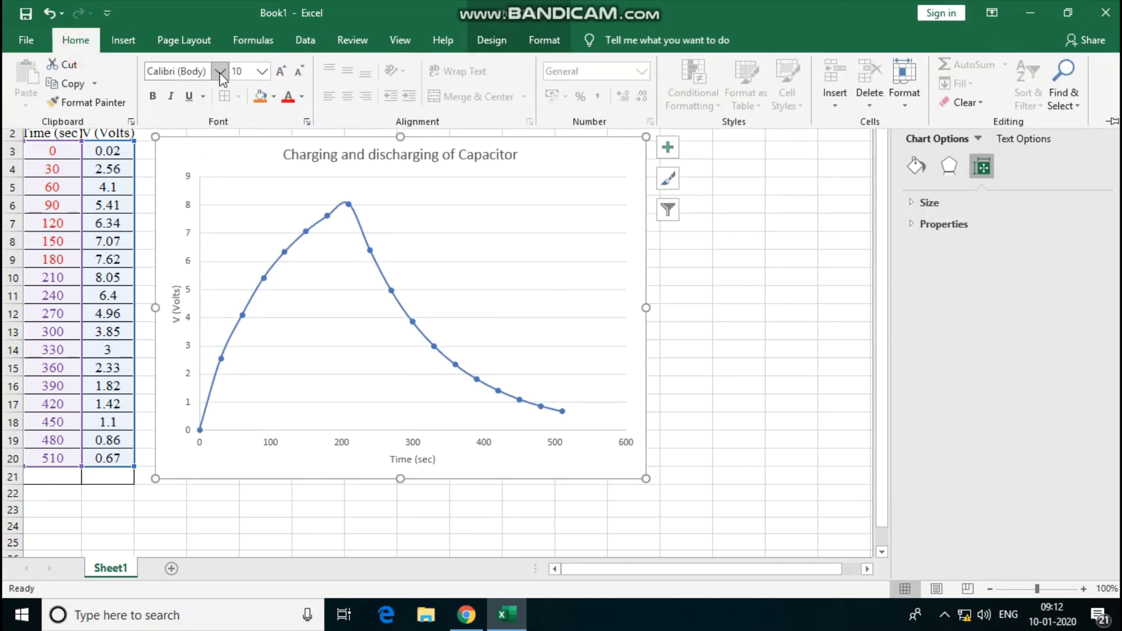
pyautogui.click(221, 74)
pyautogui.write('Times New Ro')
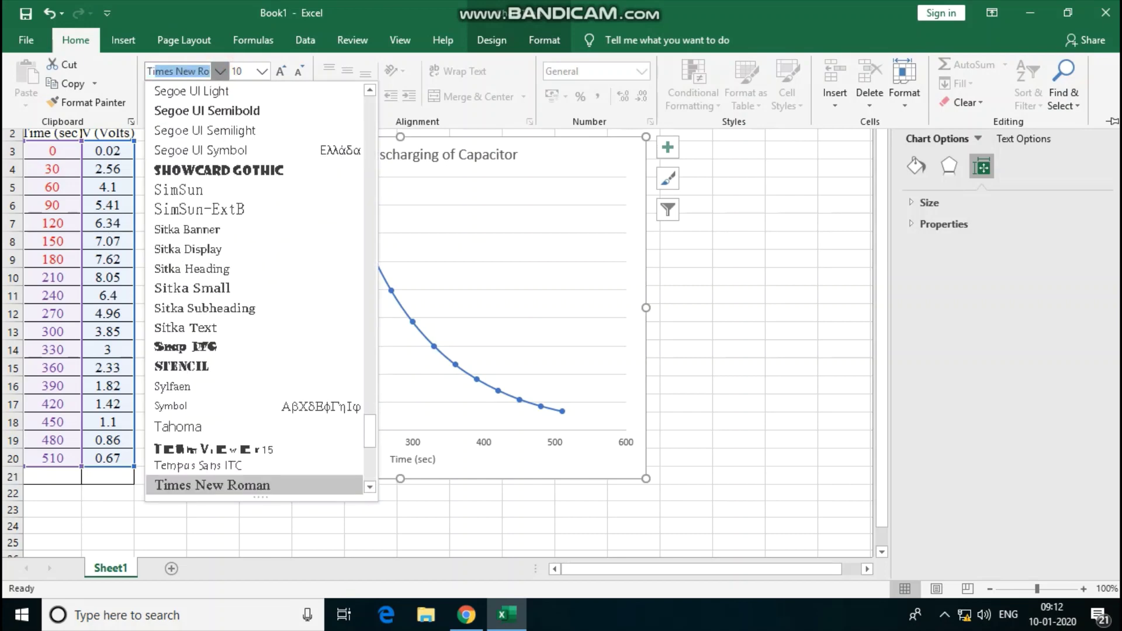
pyautogui.click(215, 485)
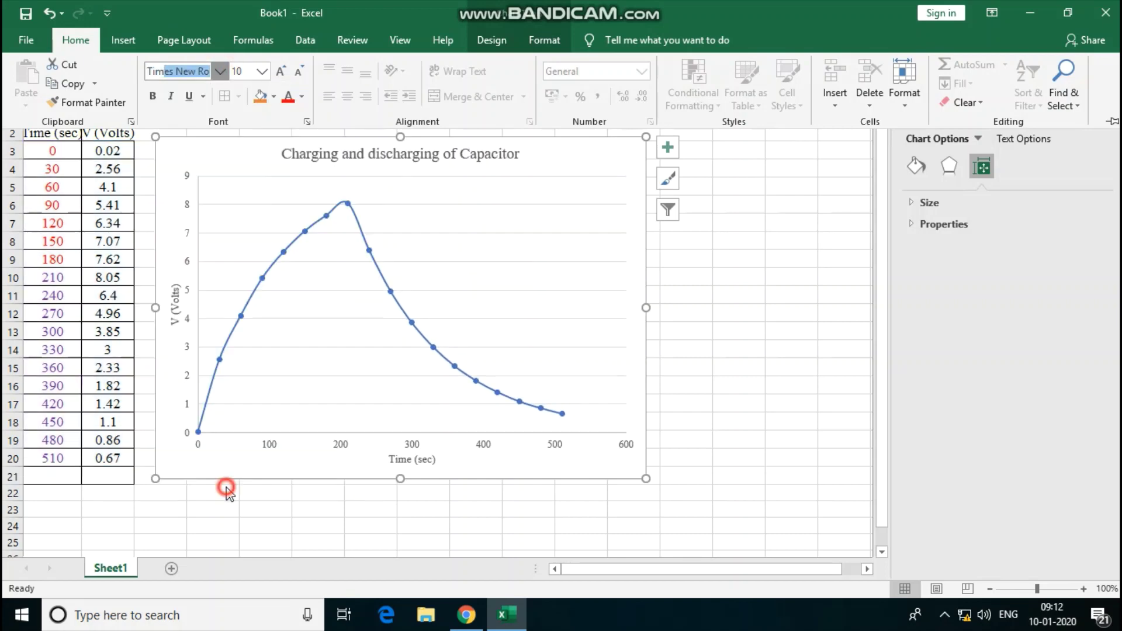
pyautogui.click(260, 71)
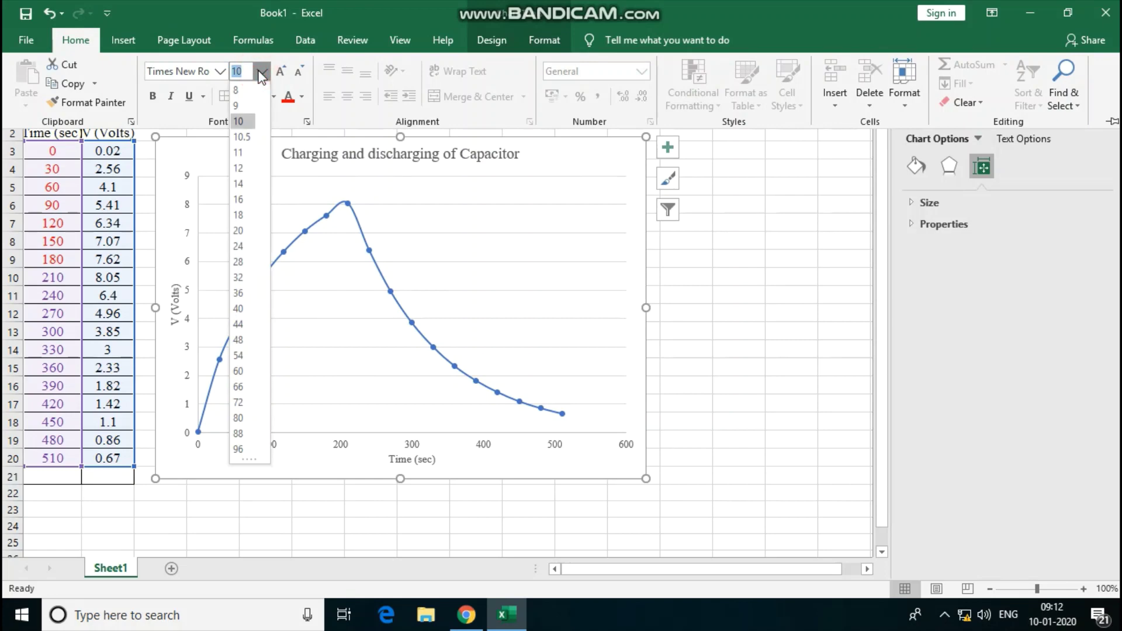
pyautogui.write('13')
pyautogui.press('Return')
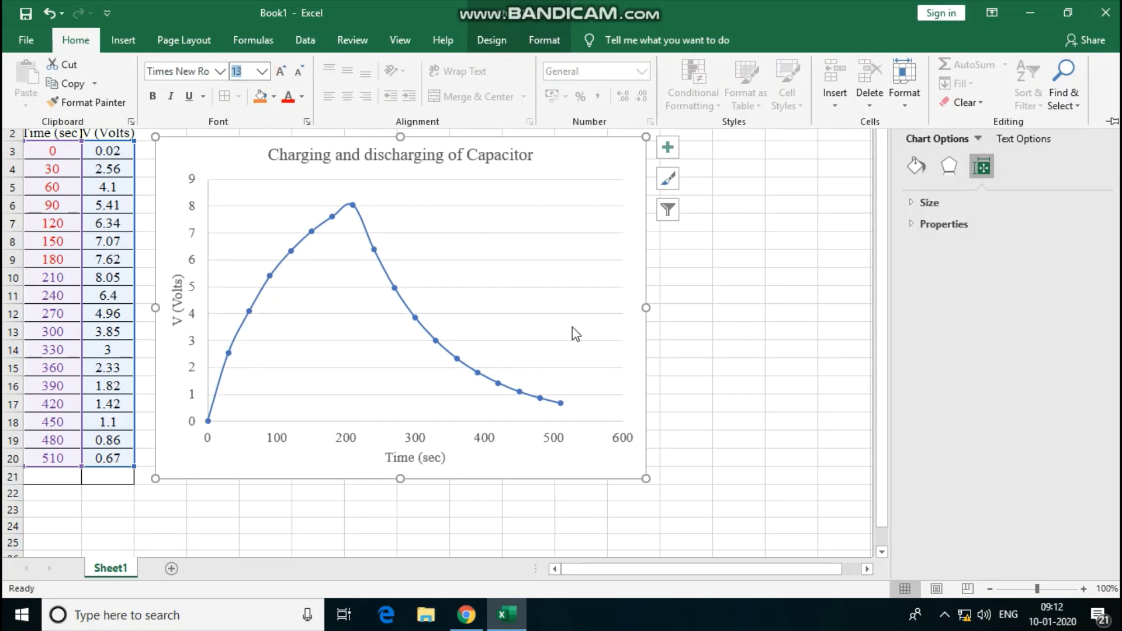
# Make the Time (sec) axis title bold green.
pyautogui.click(439, 461)
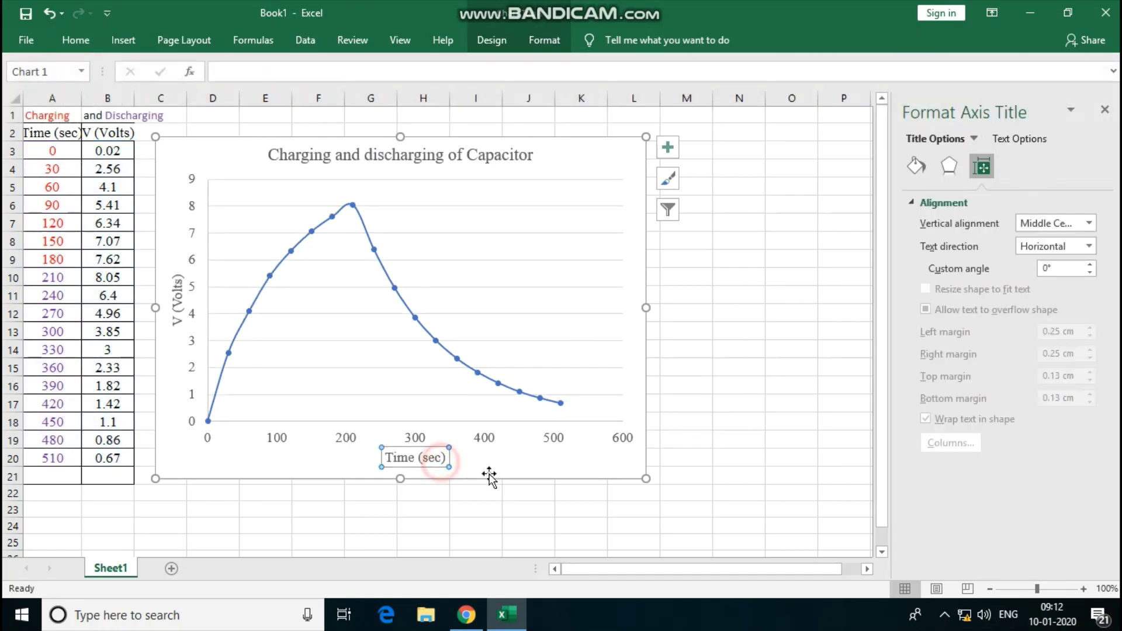
pyautogui.click(76, 39)
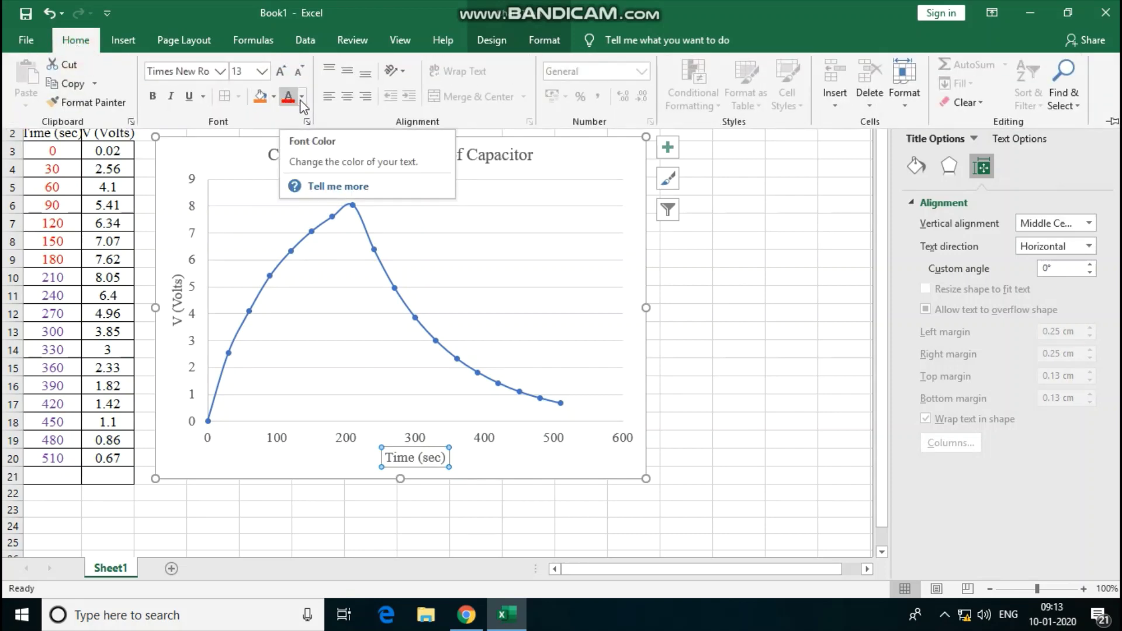
pyautogui.click(303, 105)
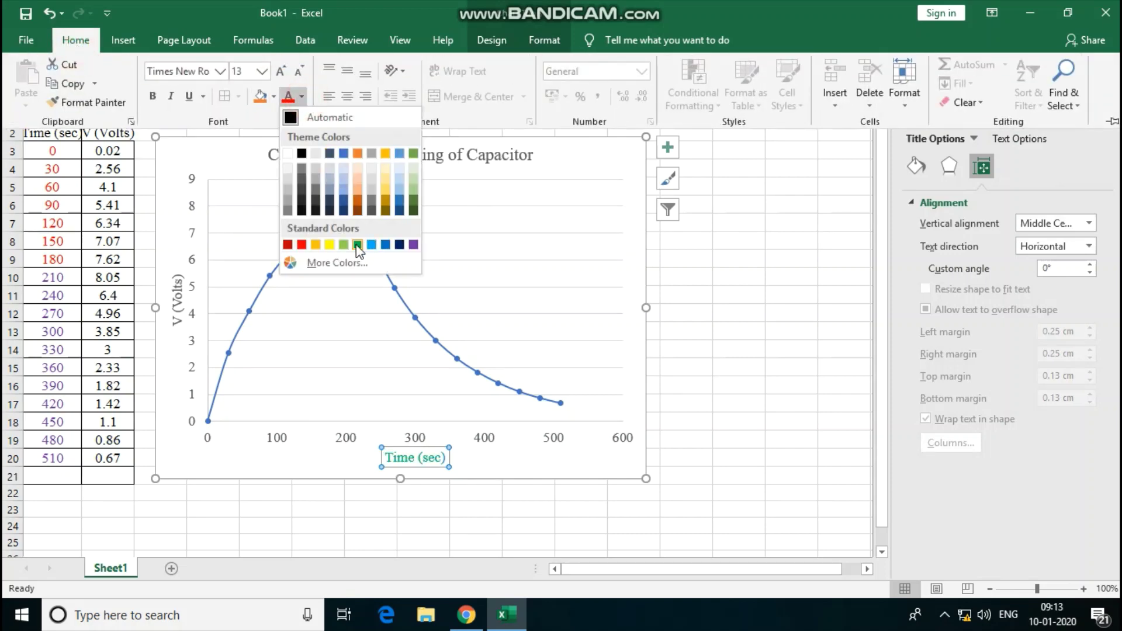
pyautogui.click(358, 246)
pyautogui.click(153, 95)
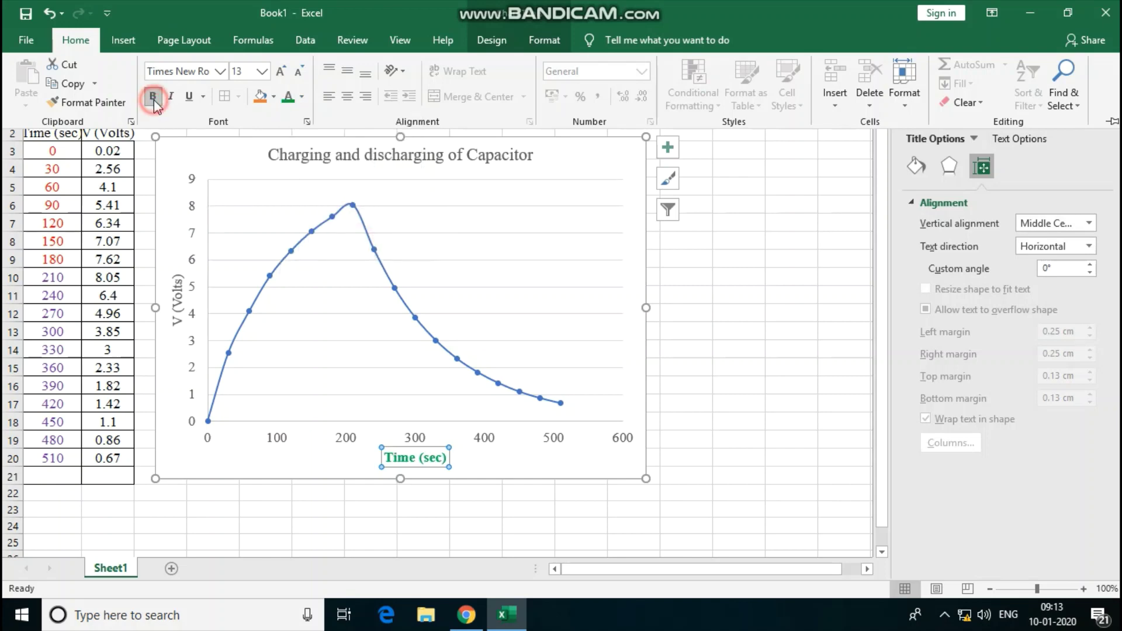
# Make the V (Volts) axis title bold red.
pyautogui.click(179, 308)
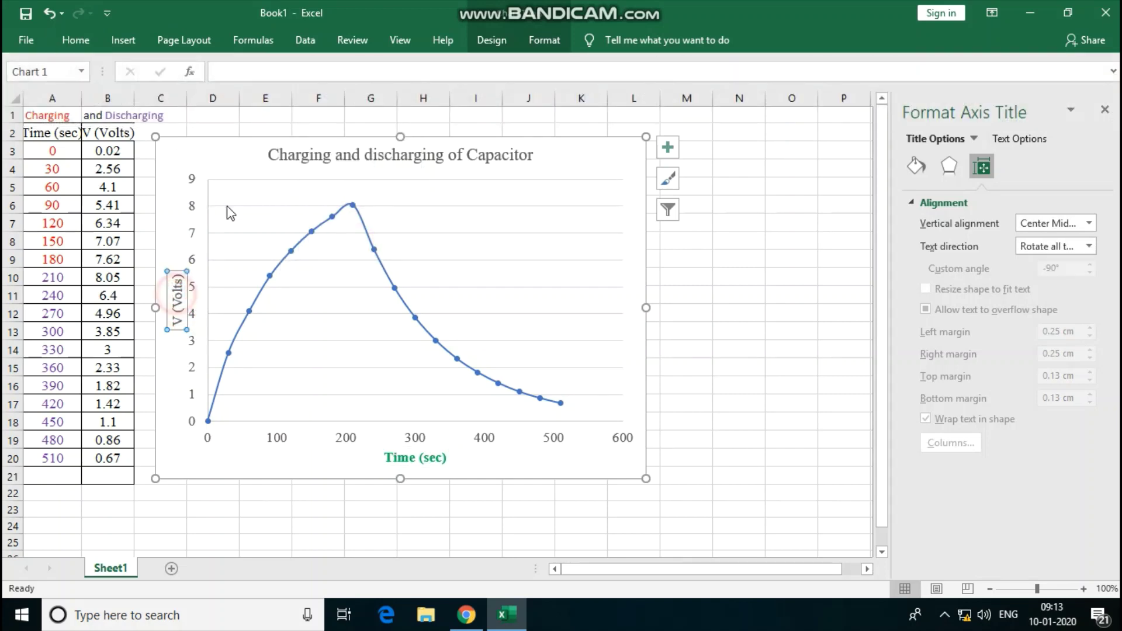
pyautogui.click(83, 40)
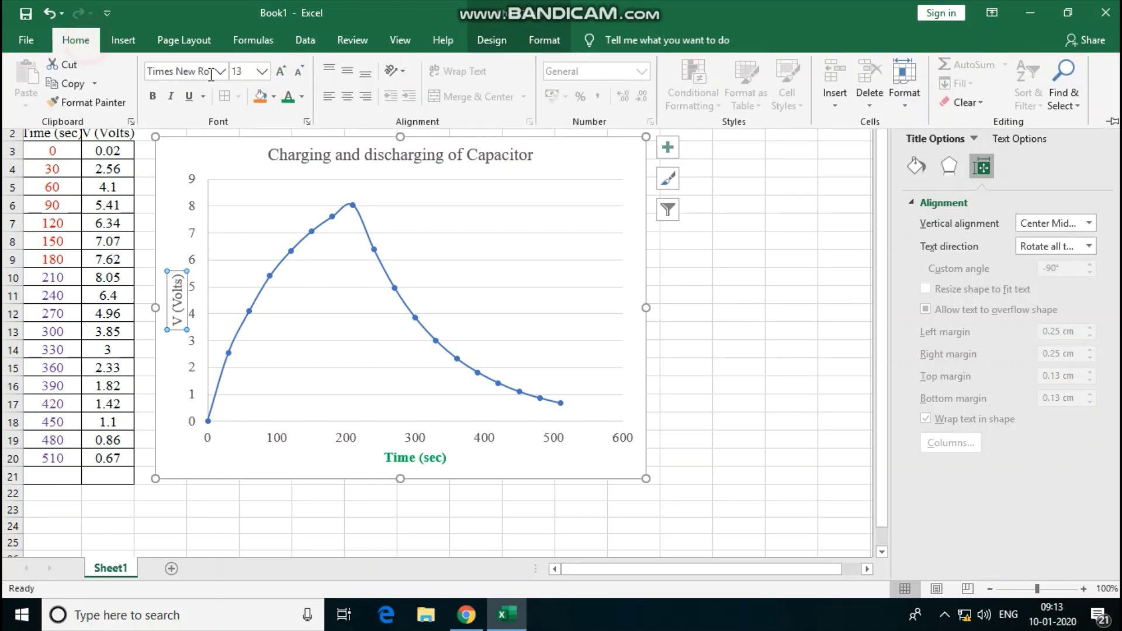
pyautogui.click(301, 100)
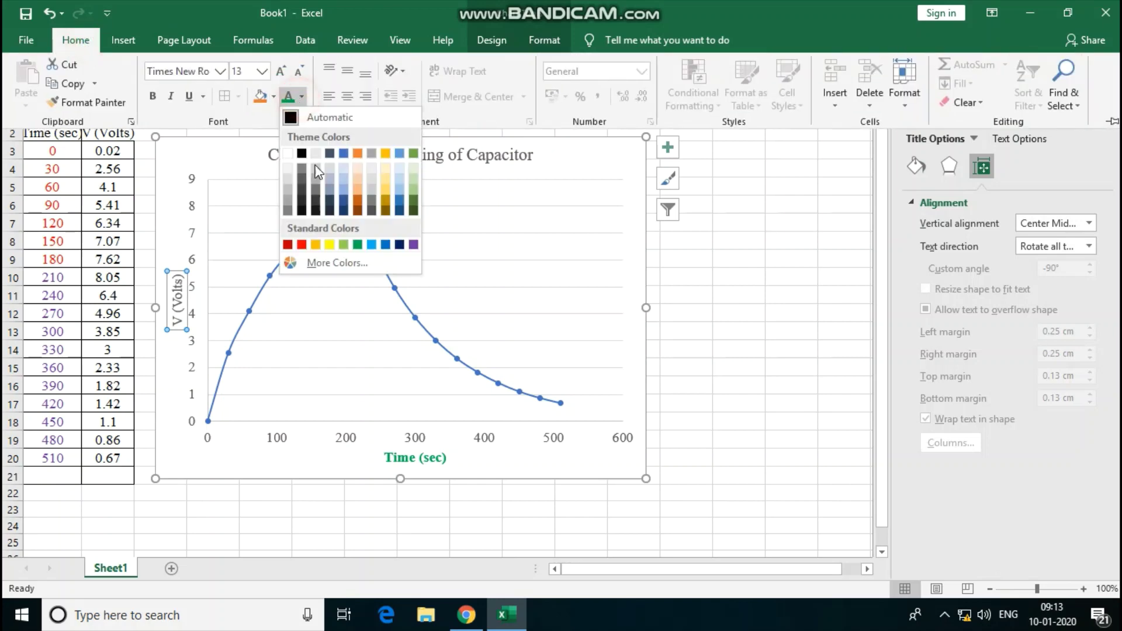
pyautogui.click(304, 244)
pyautogui.click(153, 96)
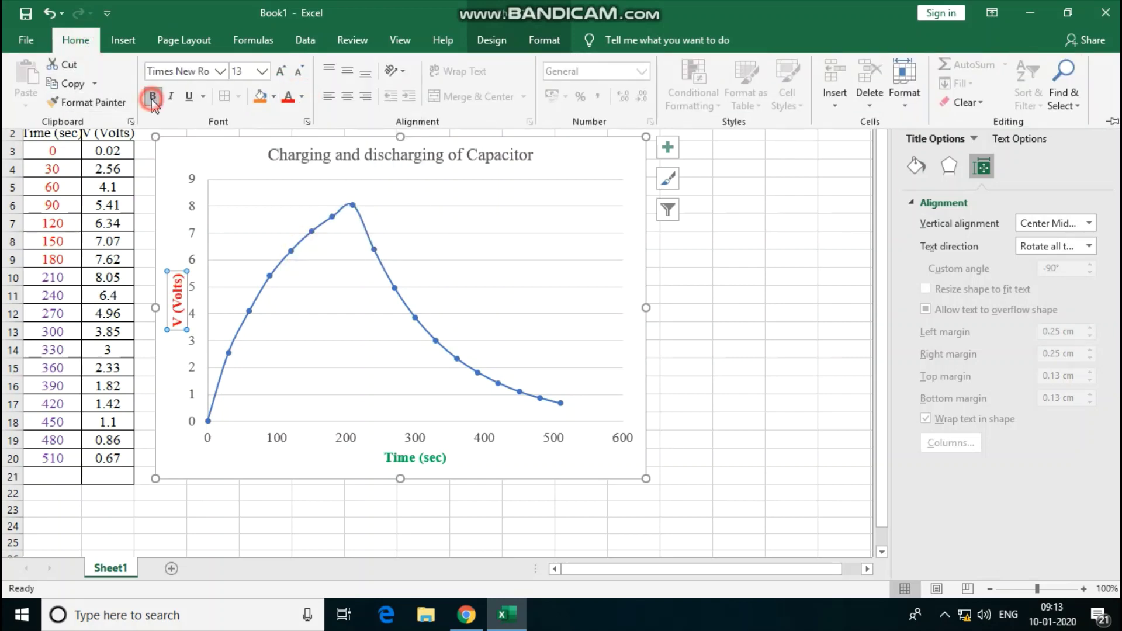
# Make the chart title bold dark blue.
pyautogui.click(710, 404)
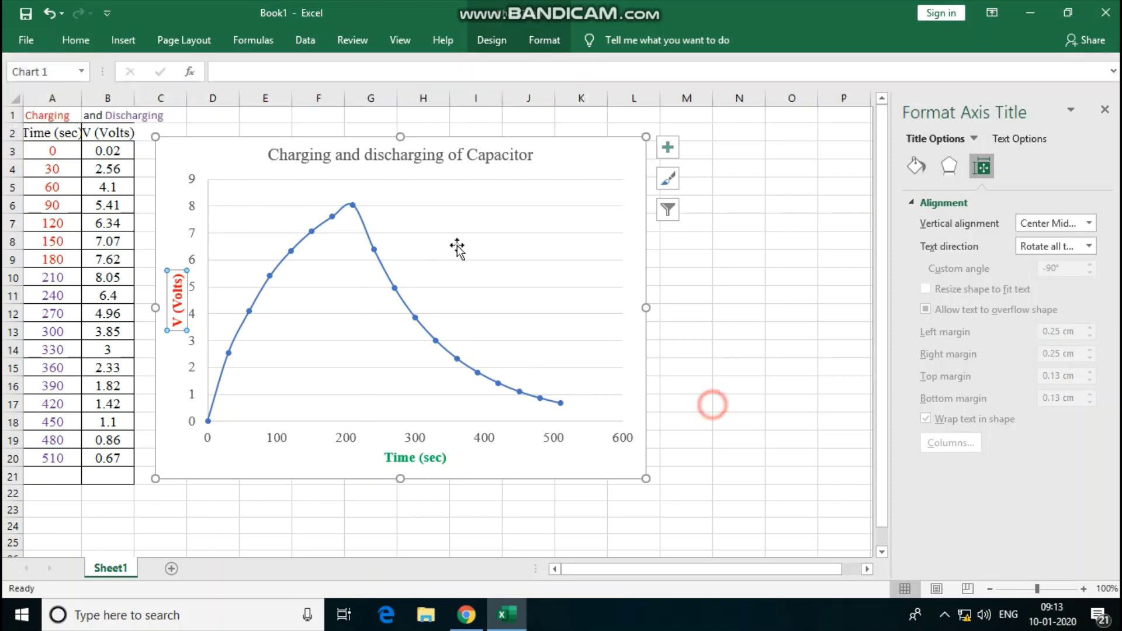
pyautogui.click(345, 156)
pyautogui.click(76, 41)
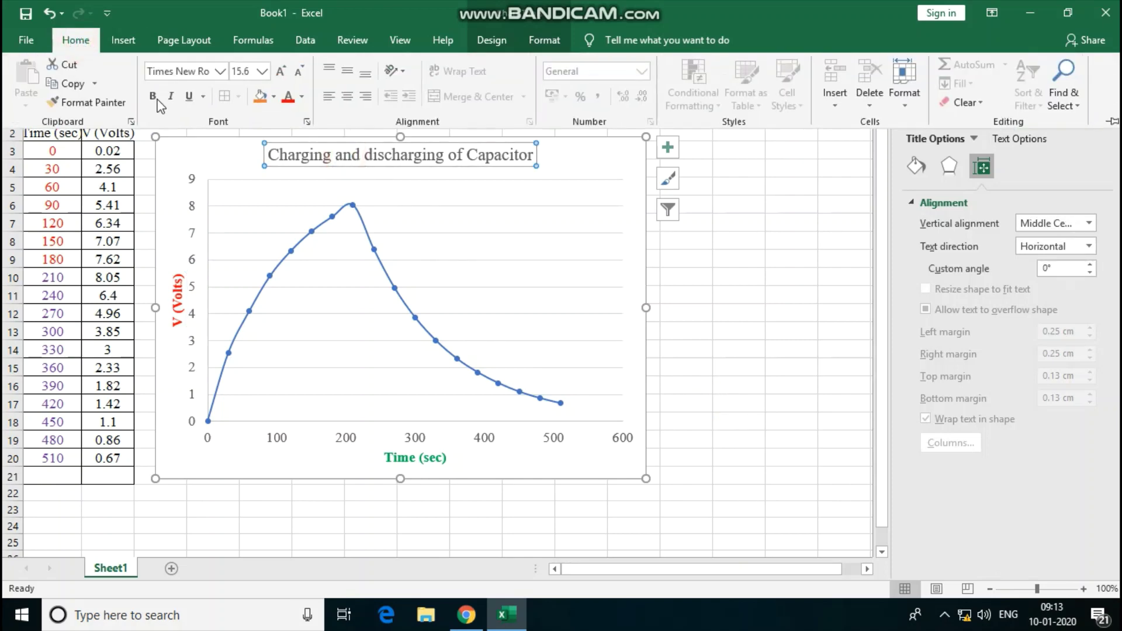
pyautogui.click(158, 99)
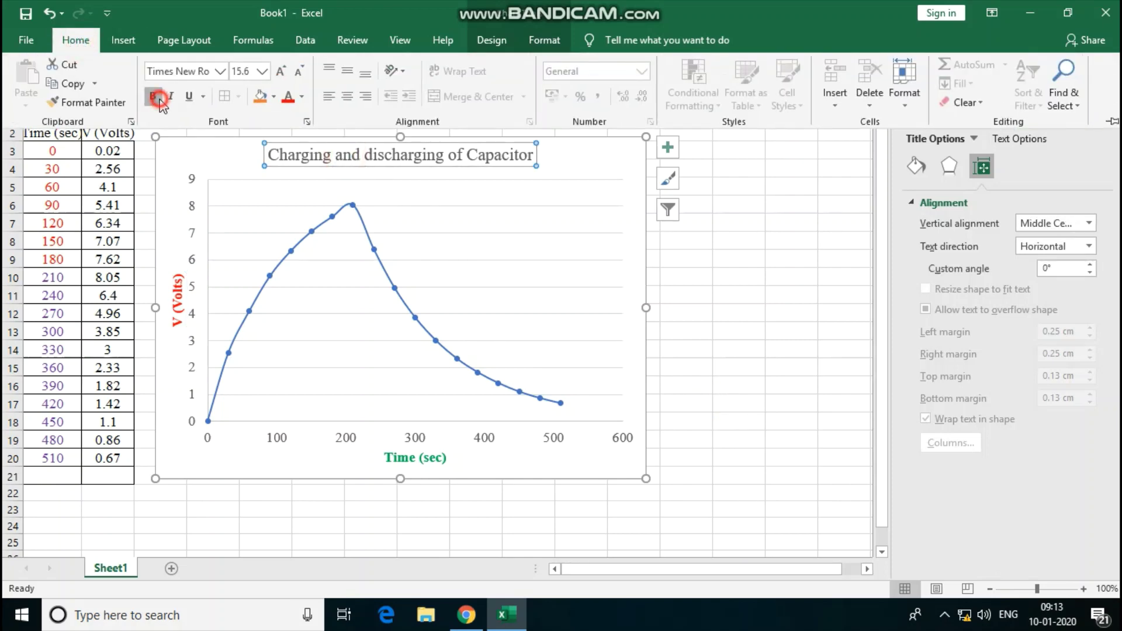
pyautogui.click(303, 100)
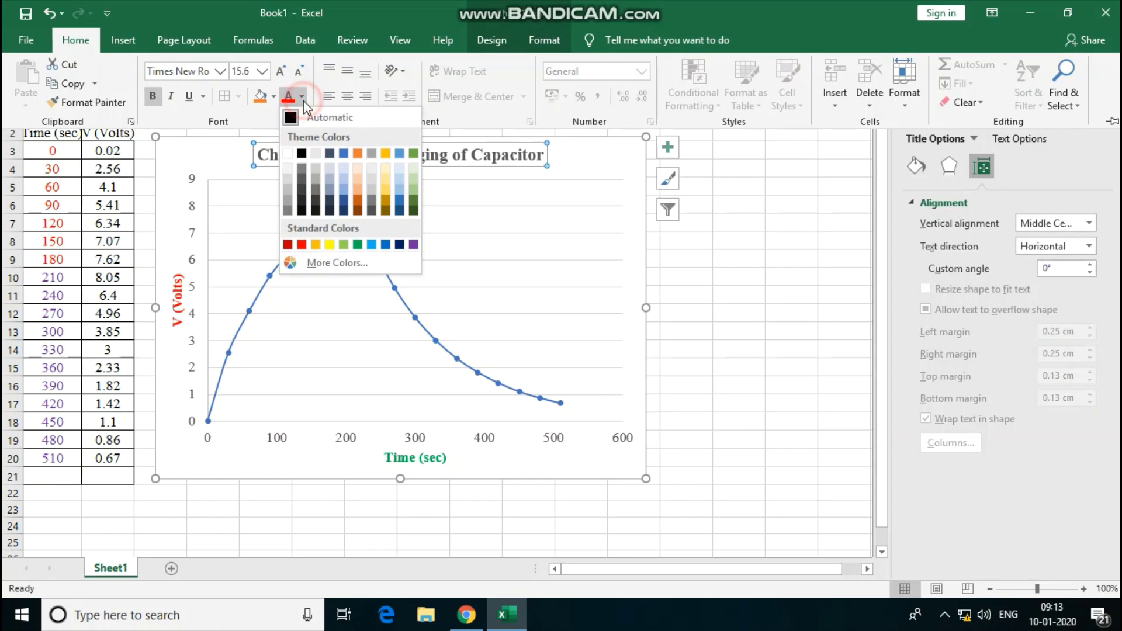
pyautogui.click(403, 249)
pyautogui.click(713, 353)
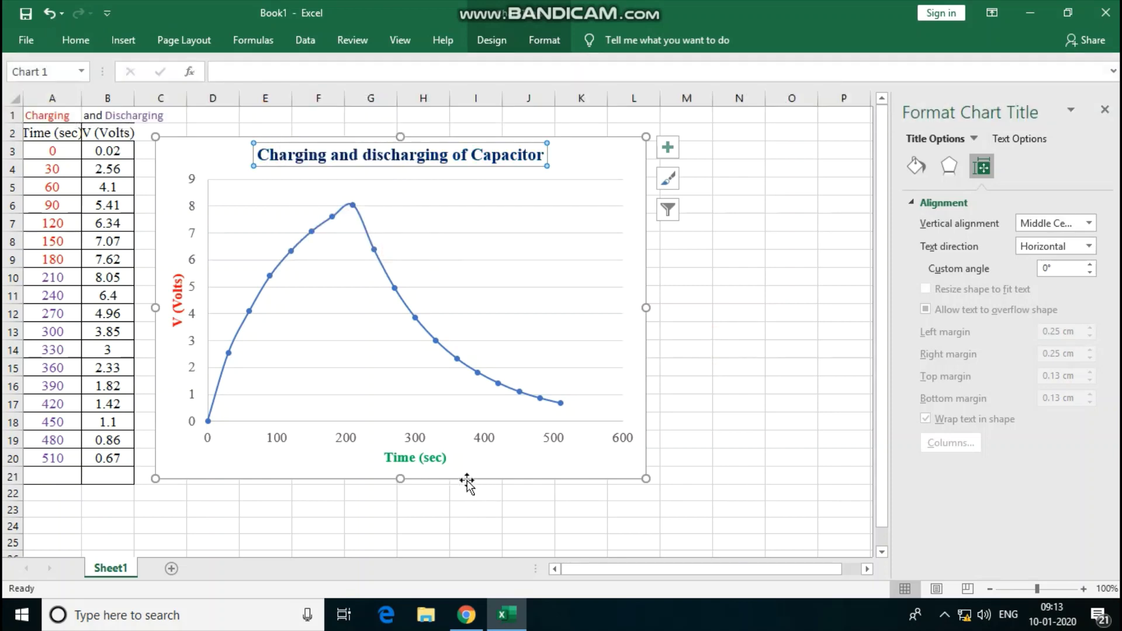
# Enlarge the chart again and delete its horizontal gridlines, then deselect it.
pyautogui.moveTo(646, 478); pyautogui.dragTo(687, 503)
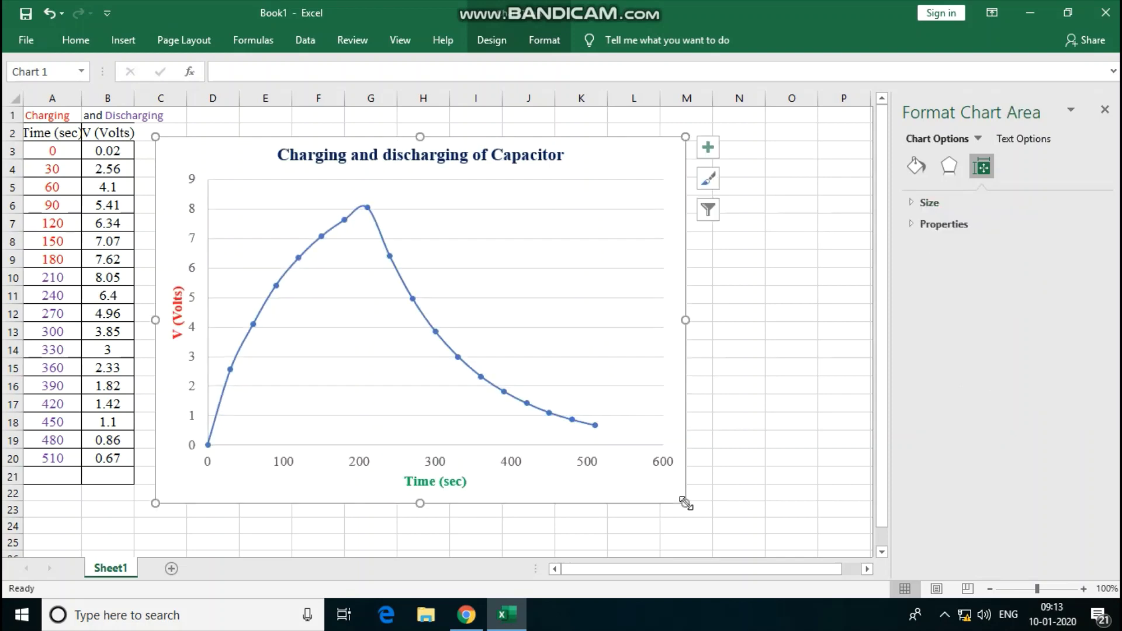
pyautogui.click(477, 186)
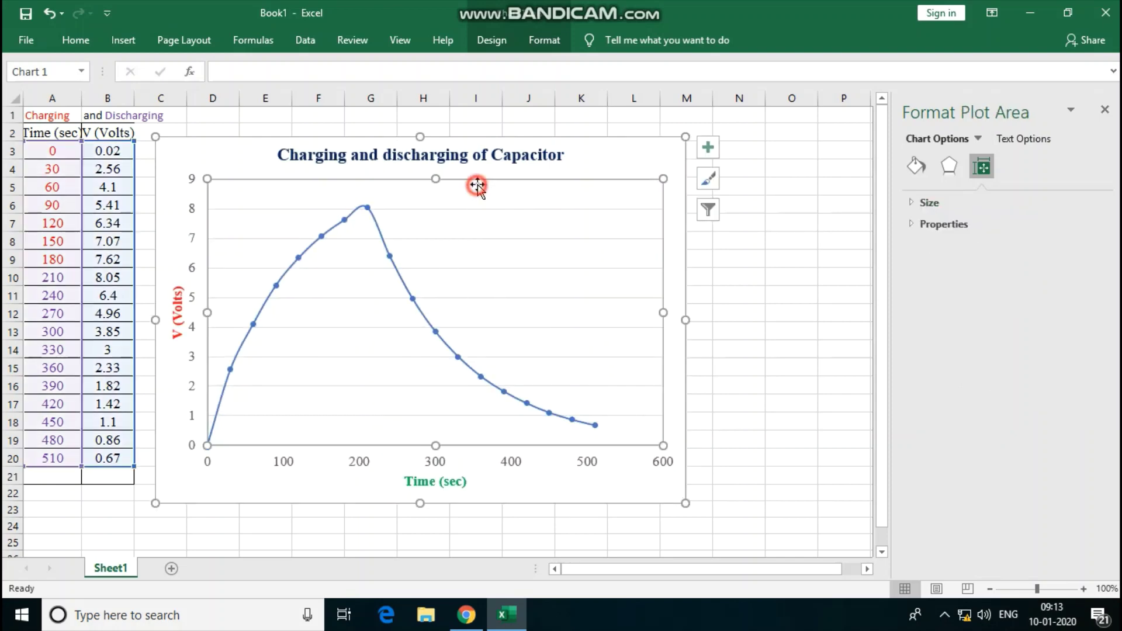
pyautogui.rightClick(505, 208)
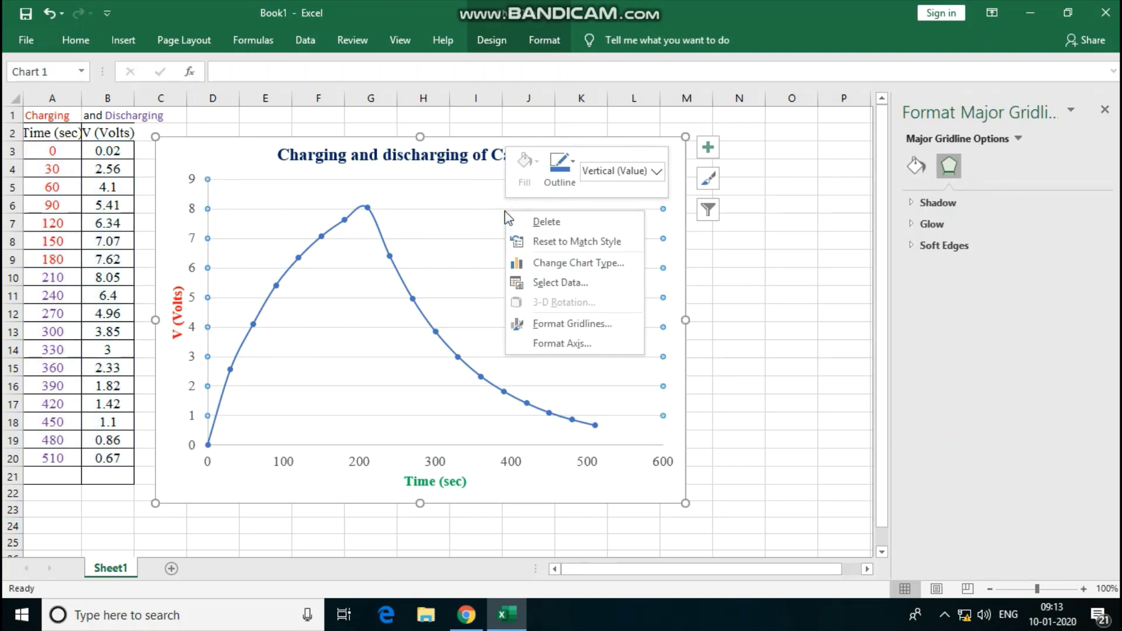
pyautogui.click(544, 222)
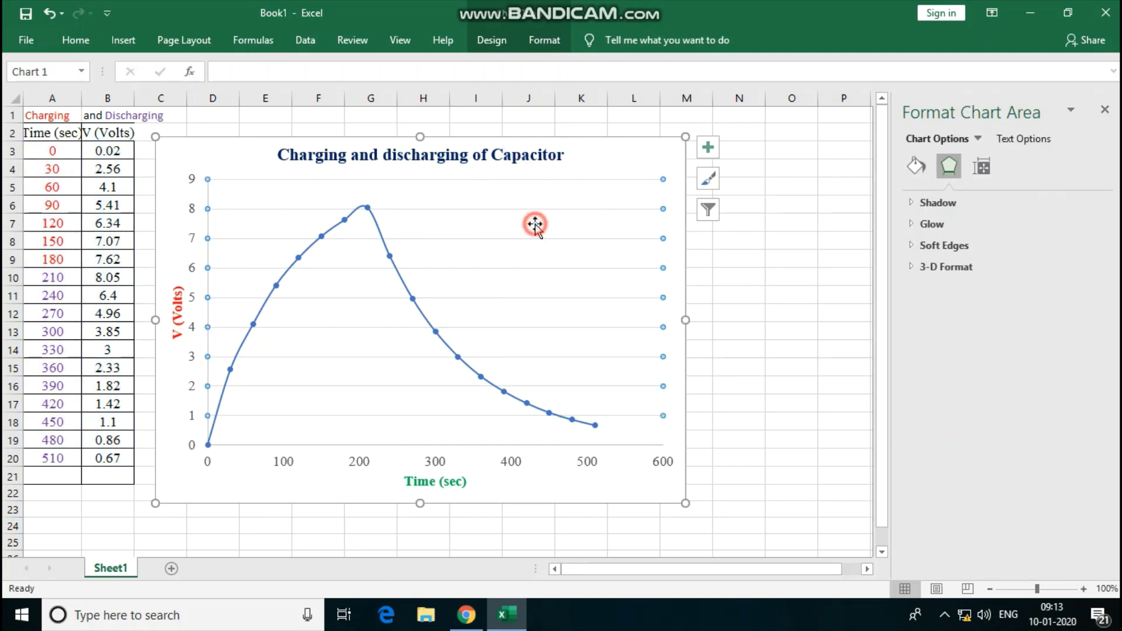
pyautogui.click(762, 367)
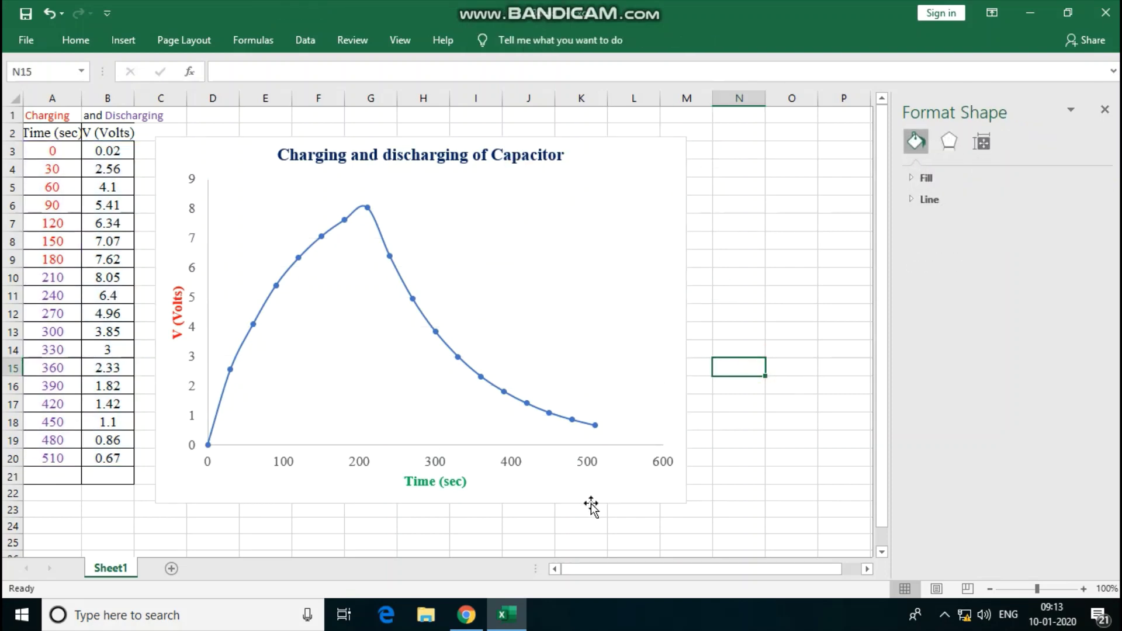